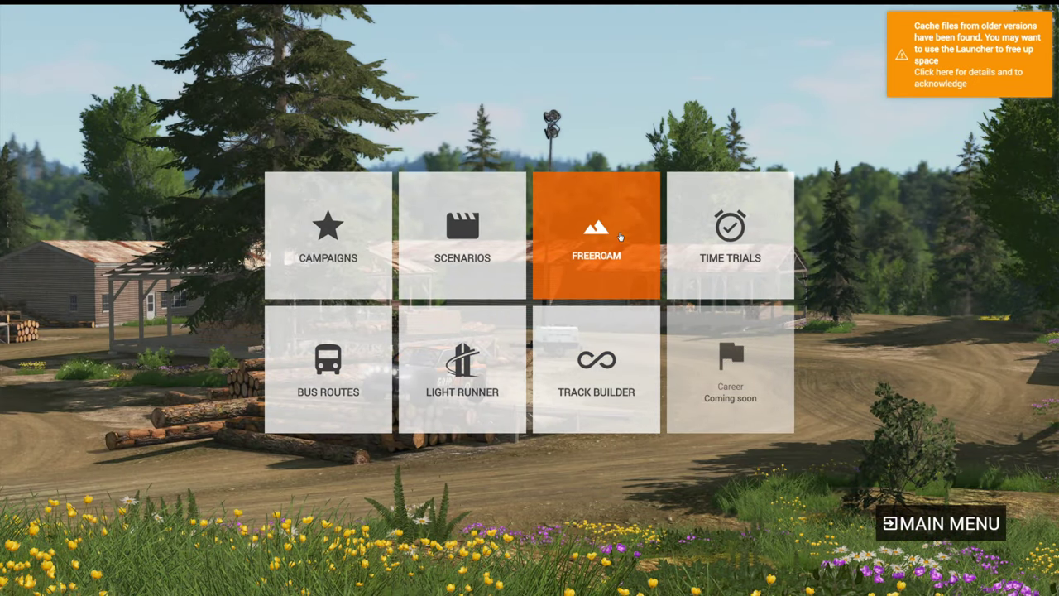
- Start a freeroam session on the Utah, USA map from one of its spawn points
click(622, 229)
scroll(523, 403, down, 4)
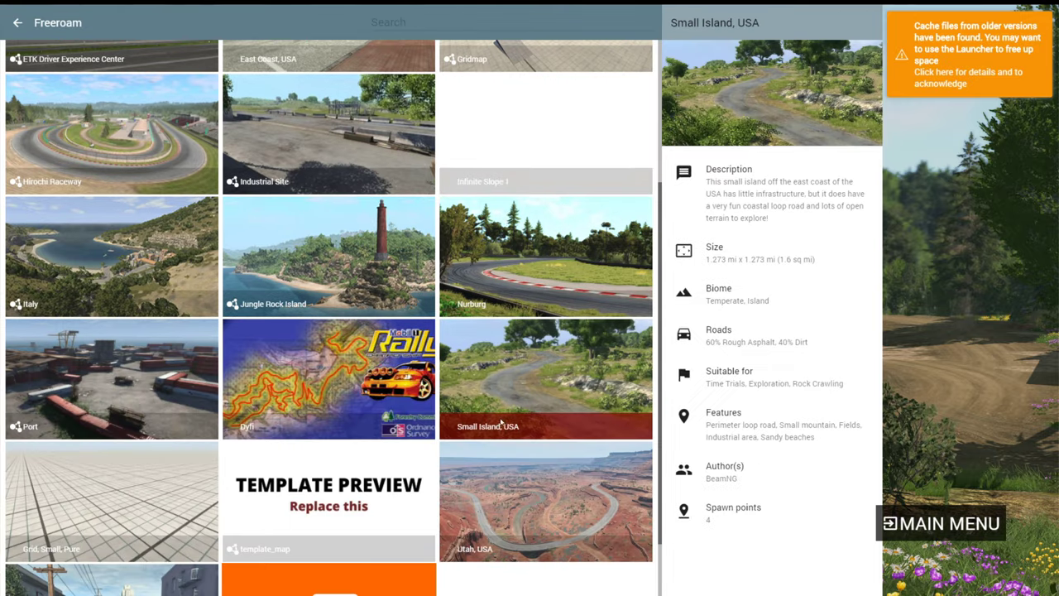
click(524, 401)
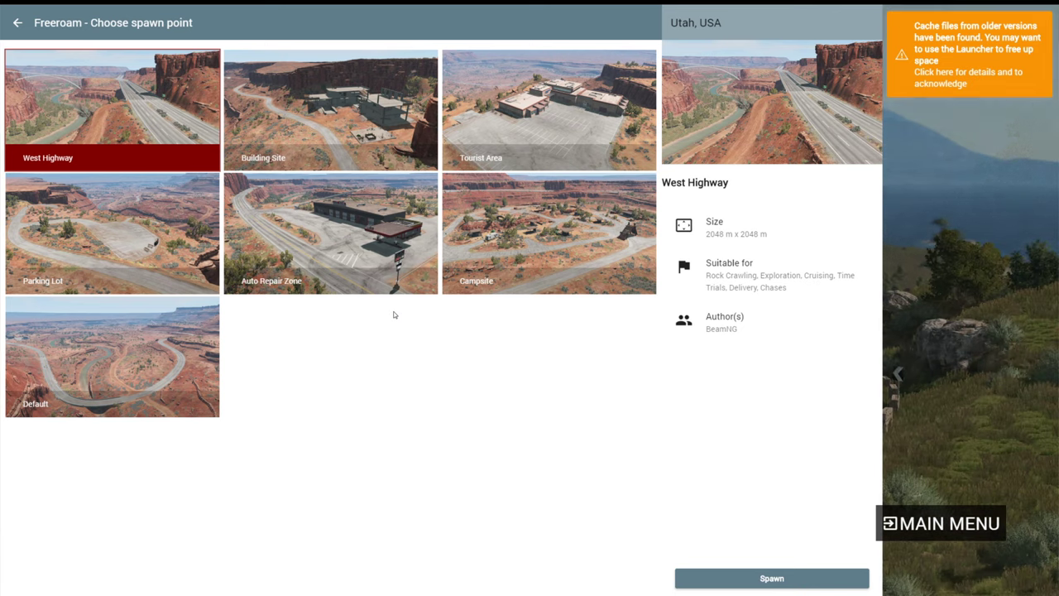
click(320, 217)
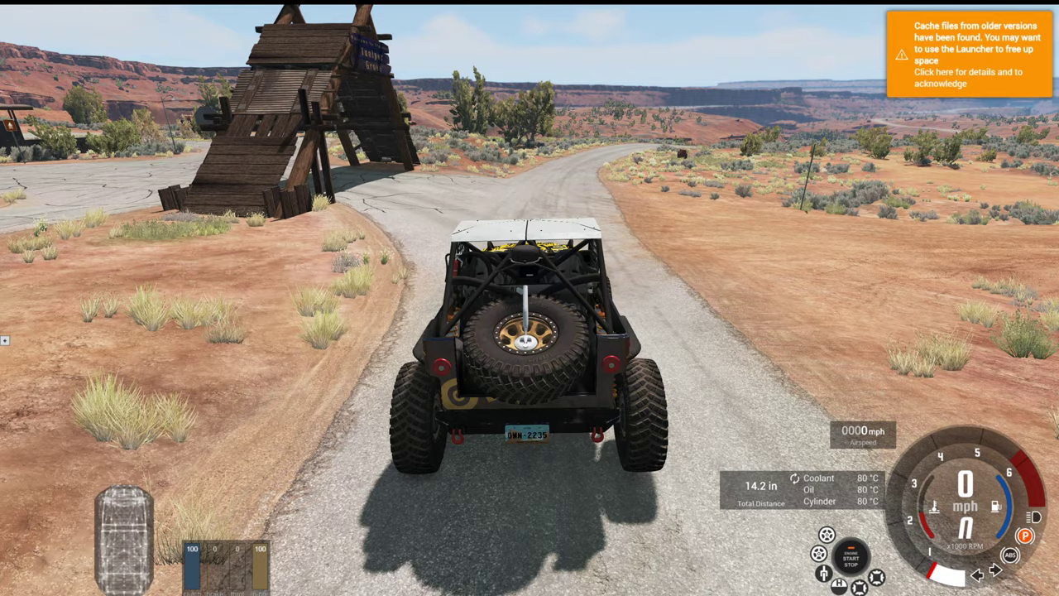
- Roll the off-road vehicle a few yards forward along the road and brake to a stop
right_drag(530, 298, 224, 298)
key(w)
key(w)
right_drag(530, 298, 249, 289)
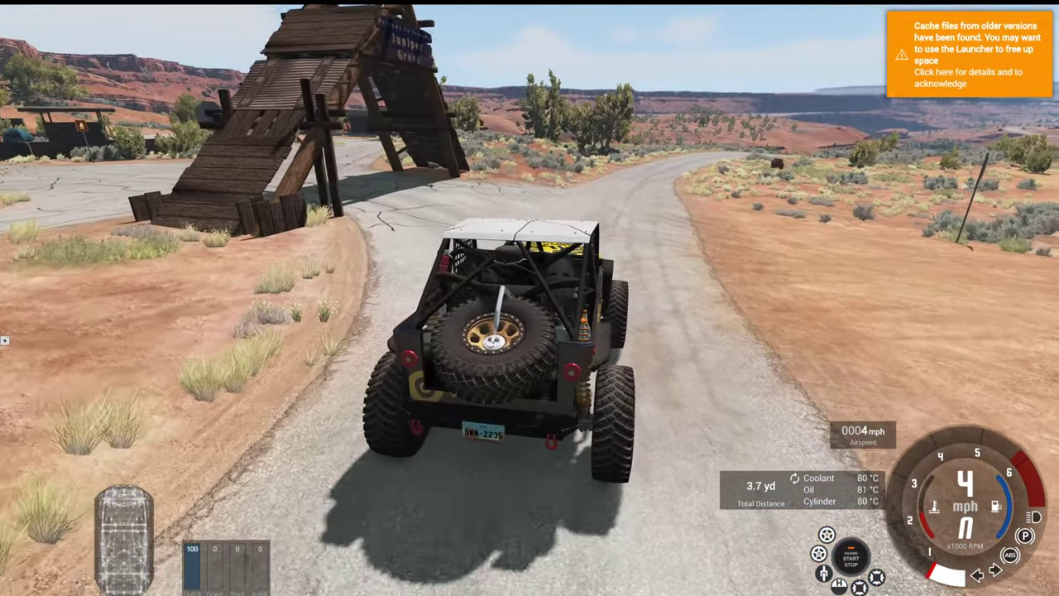
key(s)
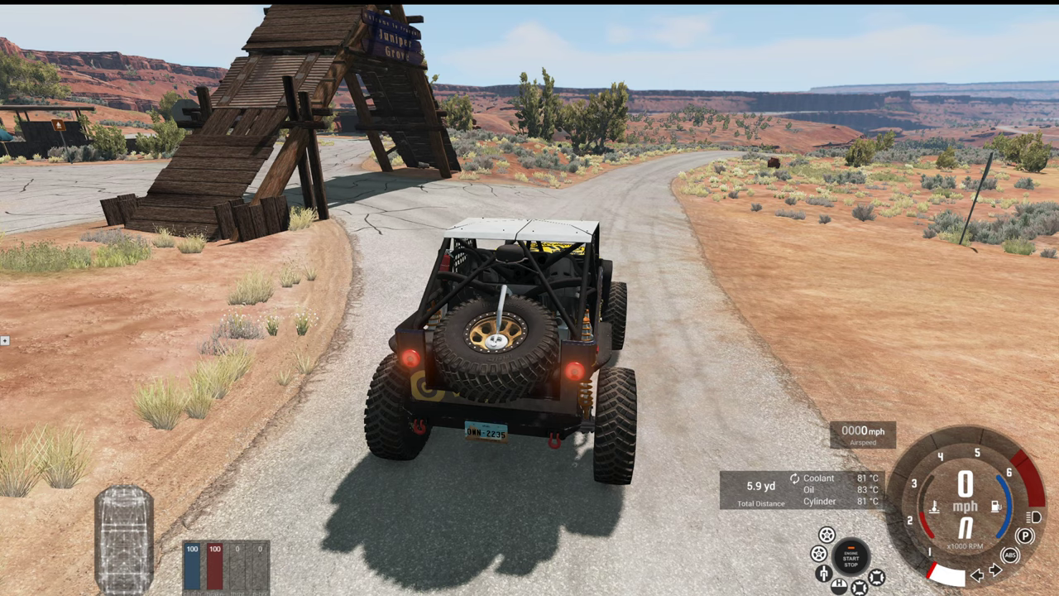
- Recover the vehicle and start recording a new replay
key(n)
key(Insert)
key(alt+r)
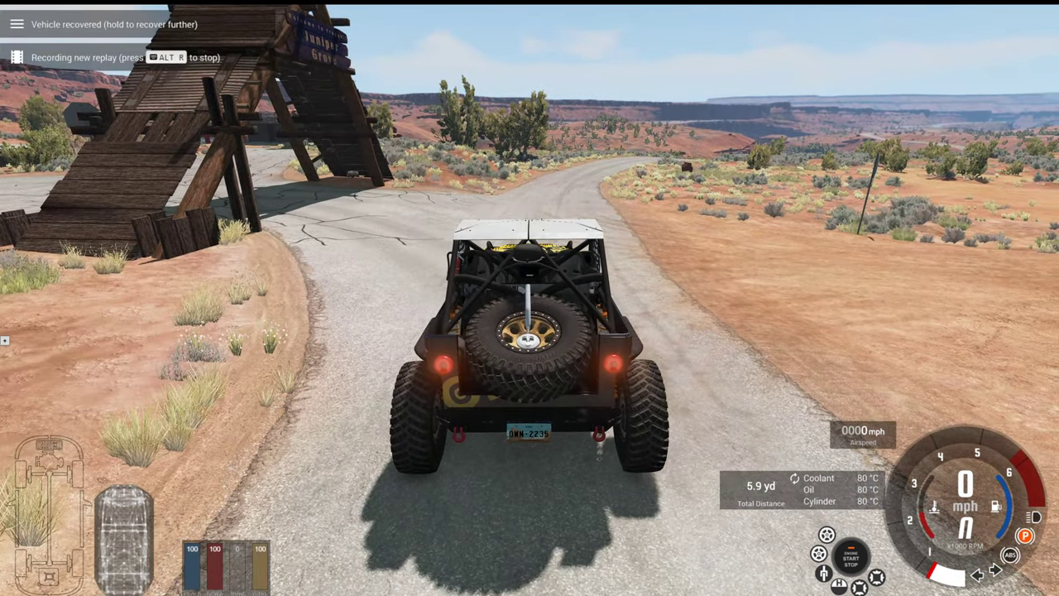
- Drive the vehicle off the paved road to the right and across the desert scrub, braking into a left turn
key(Up)
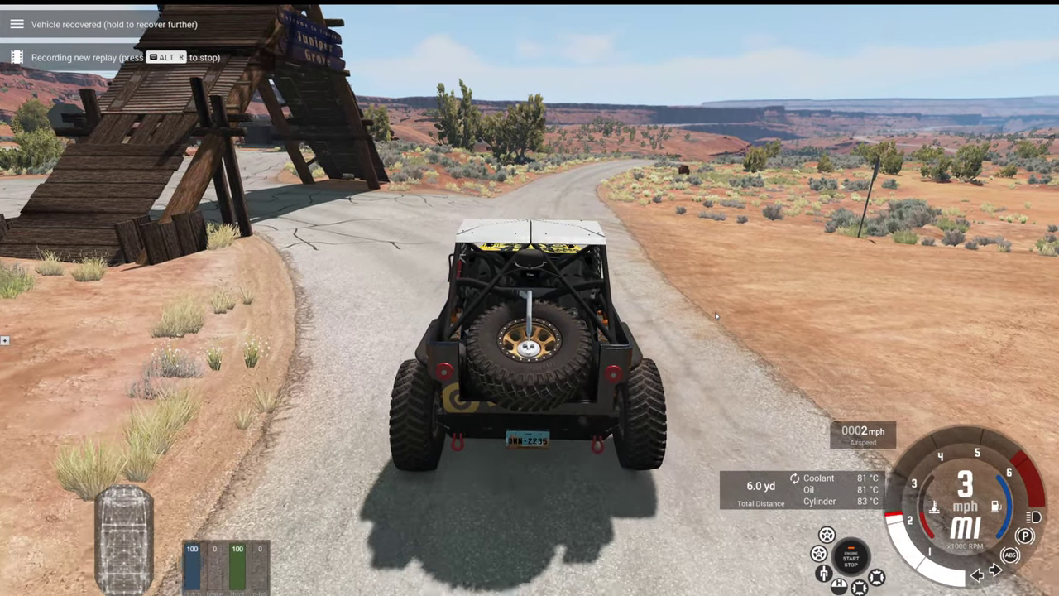
key(Right)
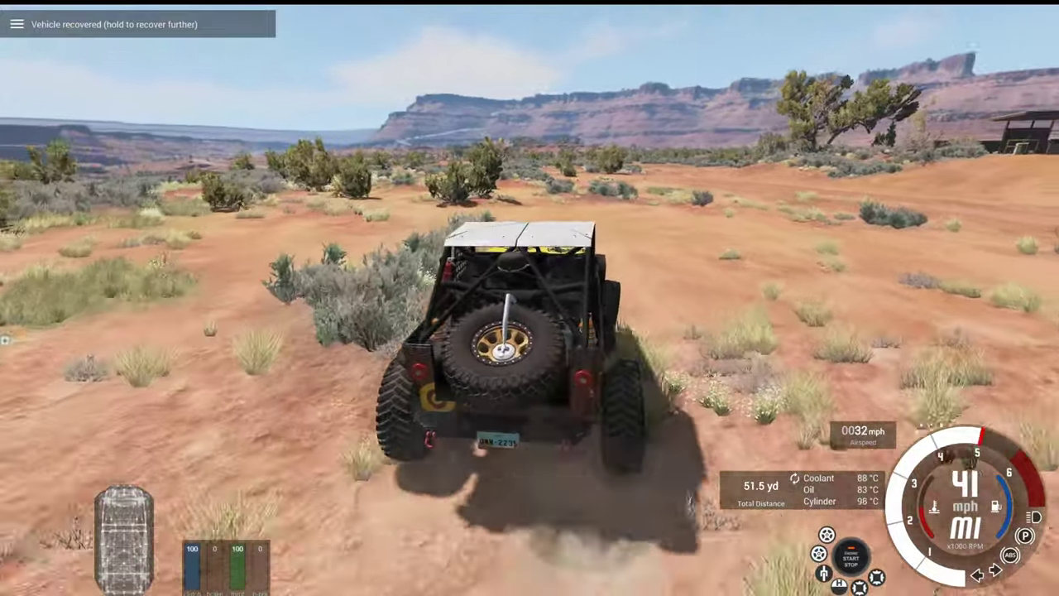
key(Left)
key(Down)
key(Left)
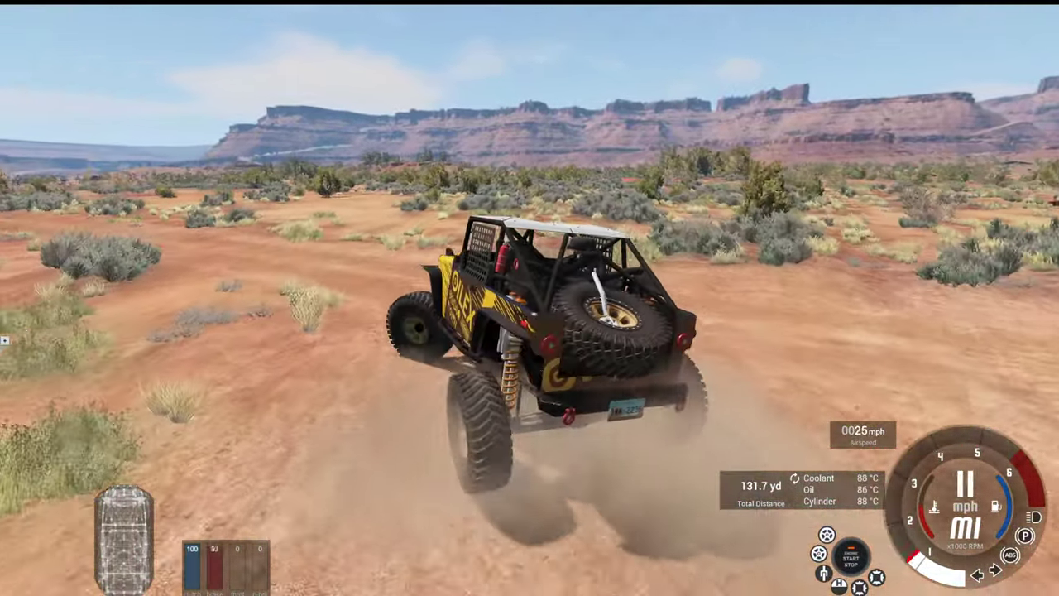
key(Up)
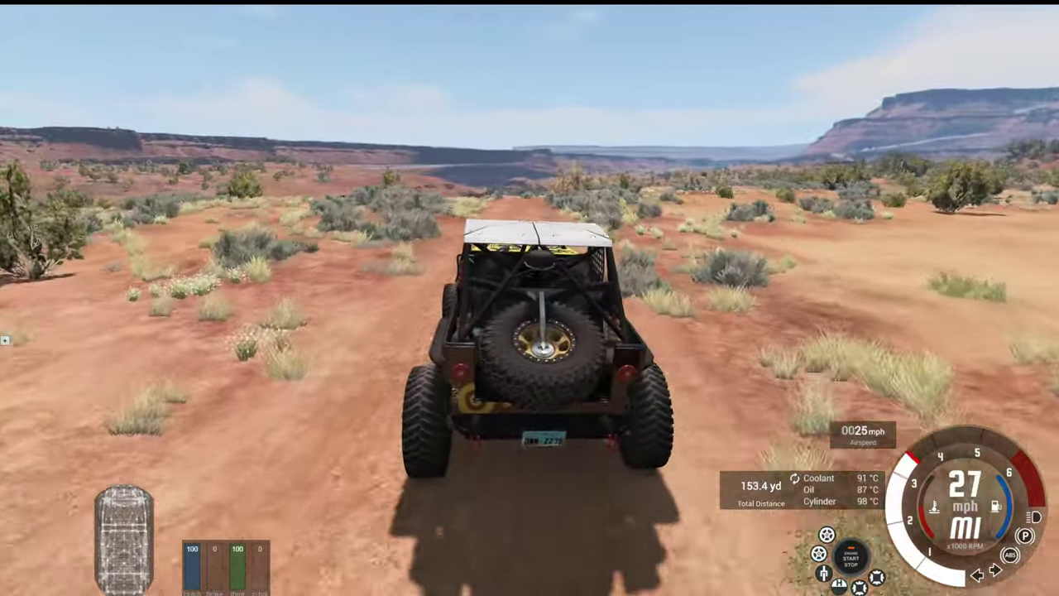
- Drive on across the gravel road and down the bank into the river
key(Left)
key(Down)
key(Left)
key(Up)
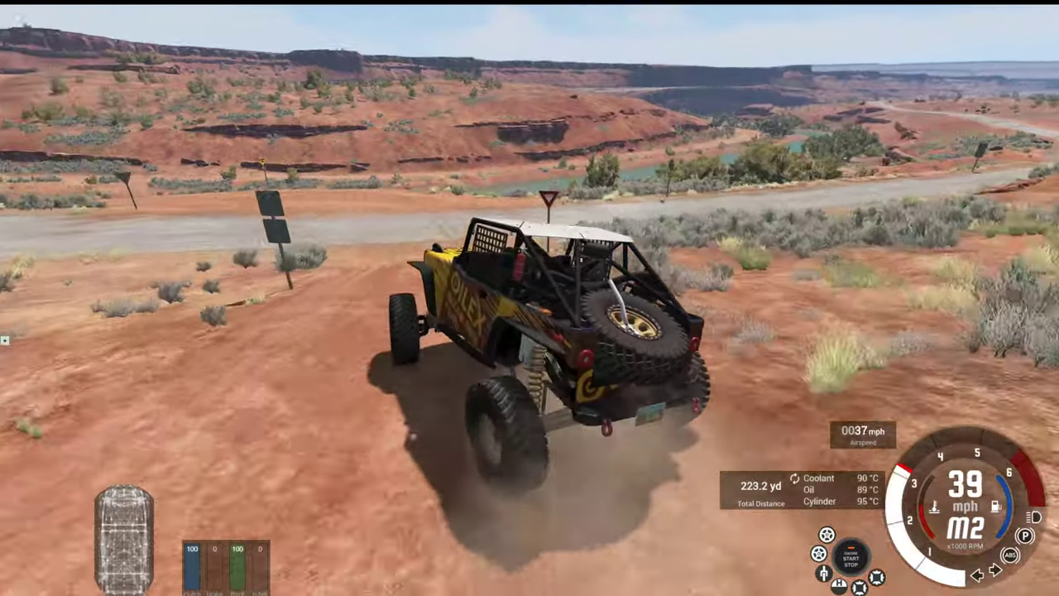
key(Down)
key(Up)
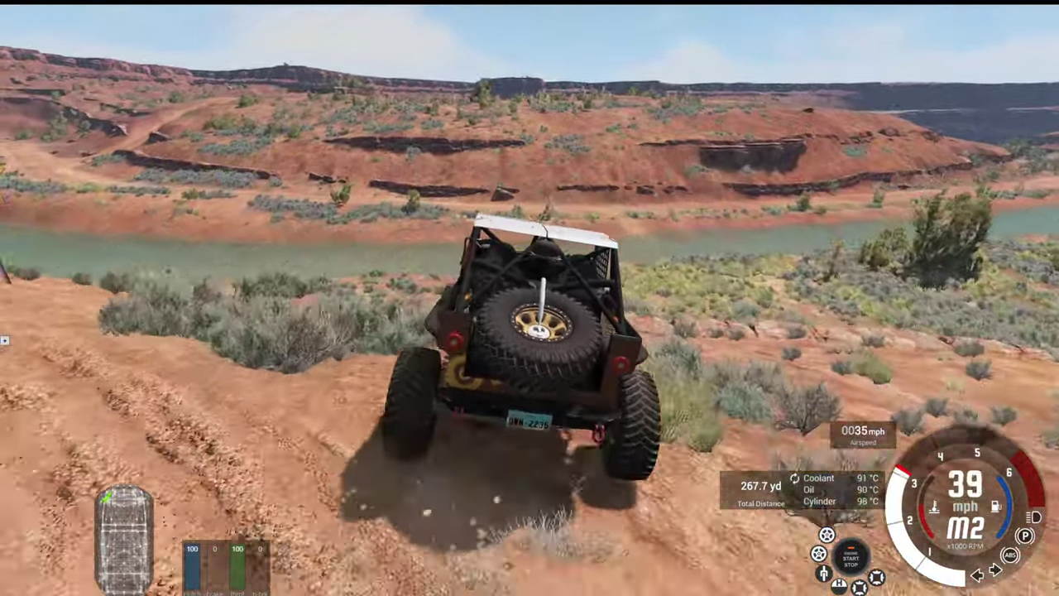
key(Up)
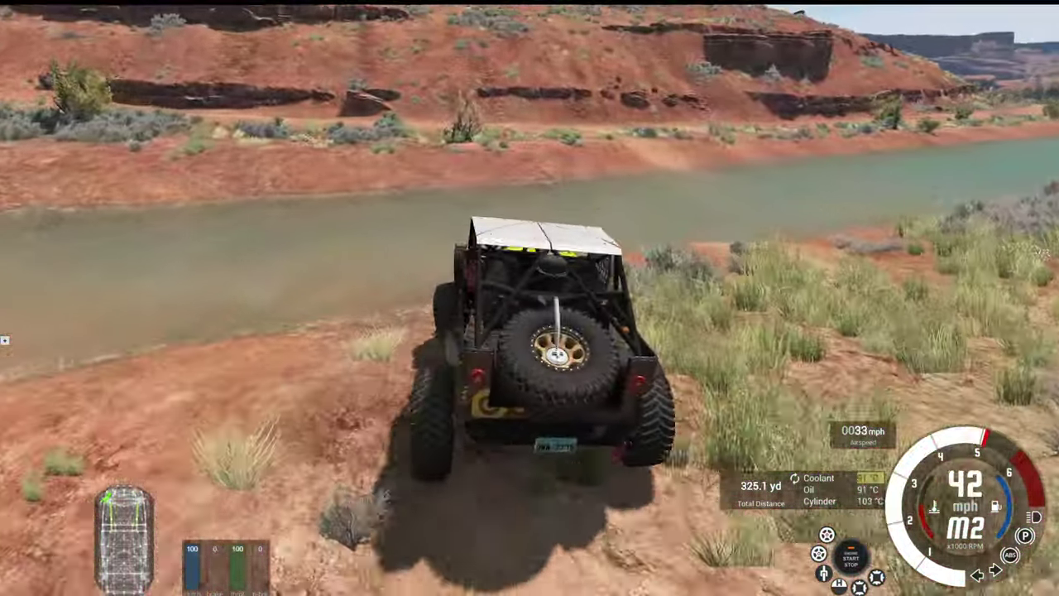
- Follow the riverside dirt track beside the cliff, bring the vehicle to a stop and end the replay recording
key(Right)
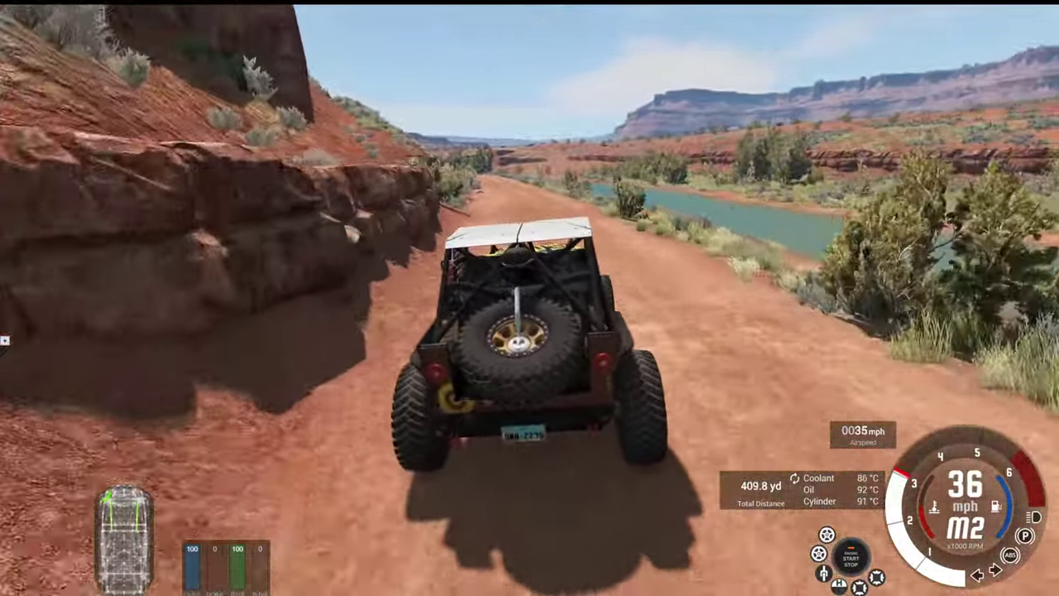
key(Down)
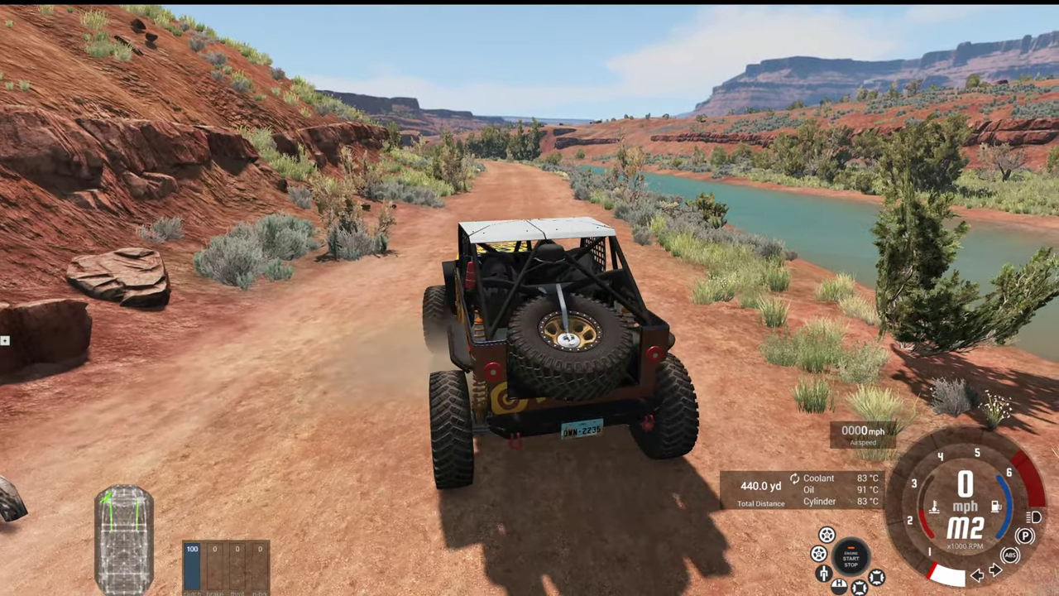
key(Down)
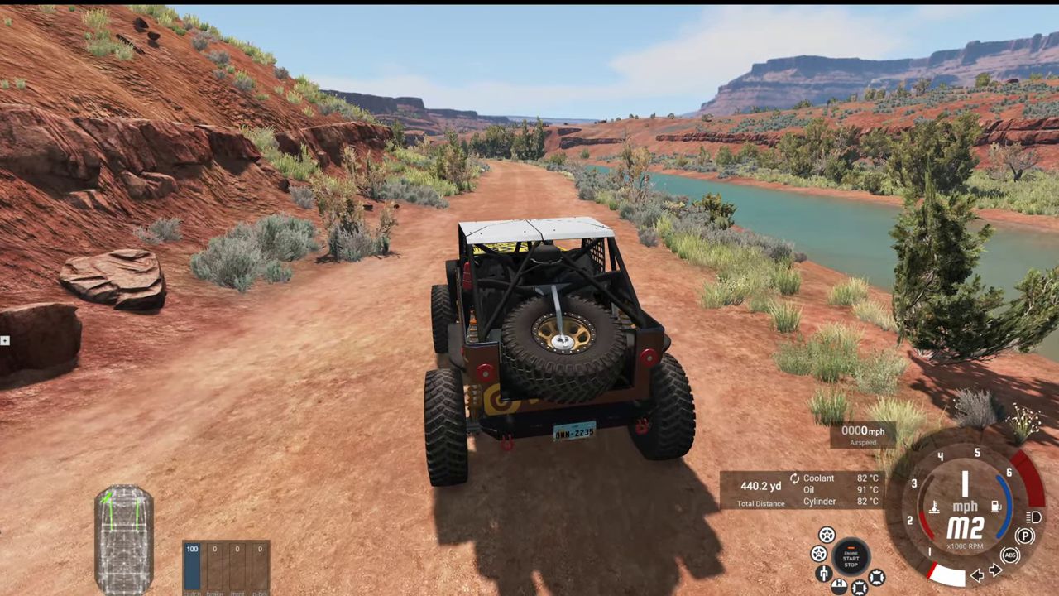
key(alt+r)
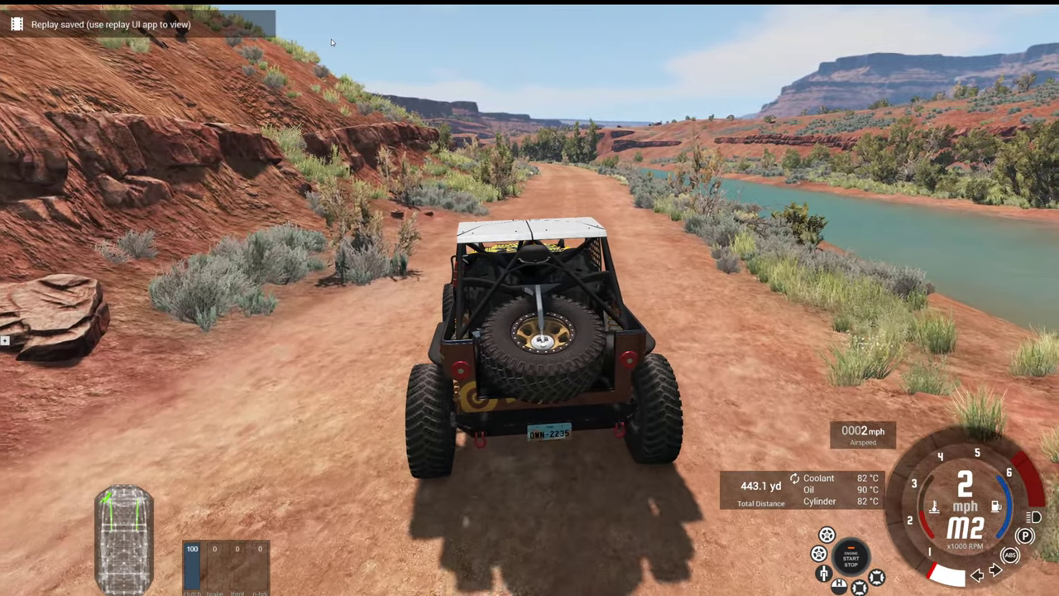
- Load the saved replay for playback and close the traffic settings panel covering the view
key(Escape)
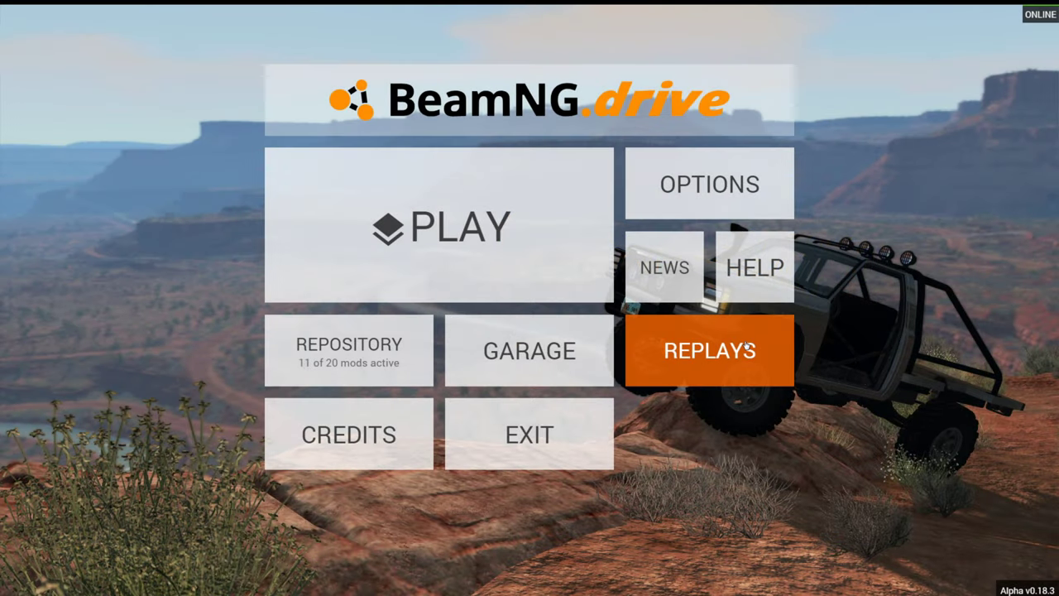
click(746, 348)
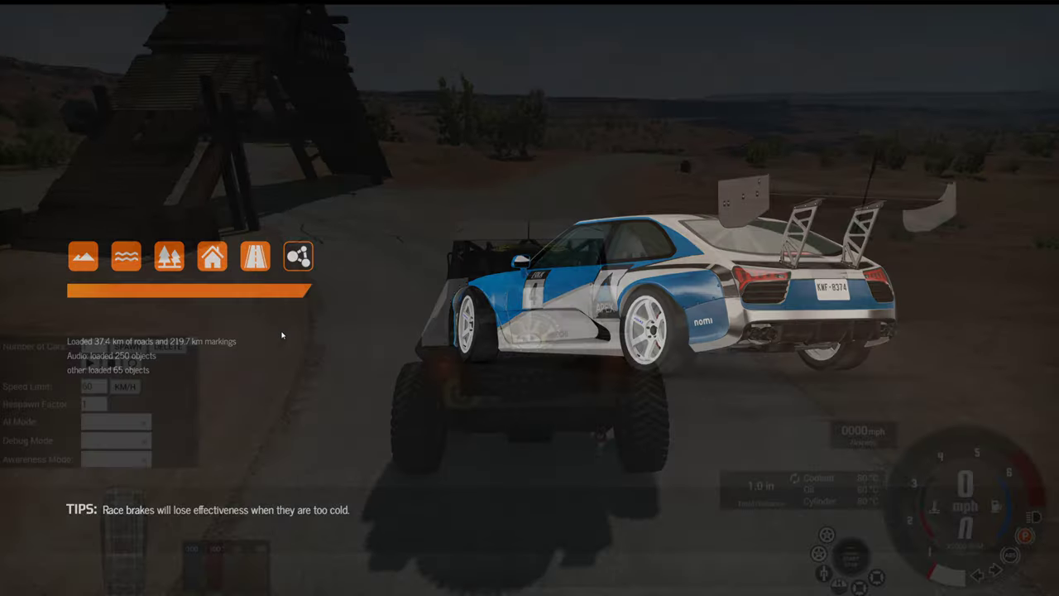
key(Up)
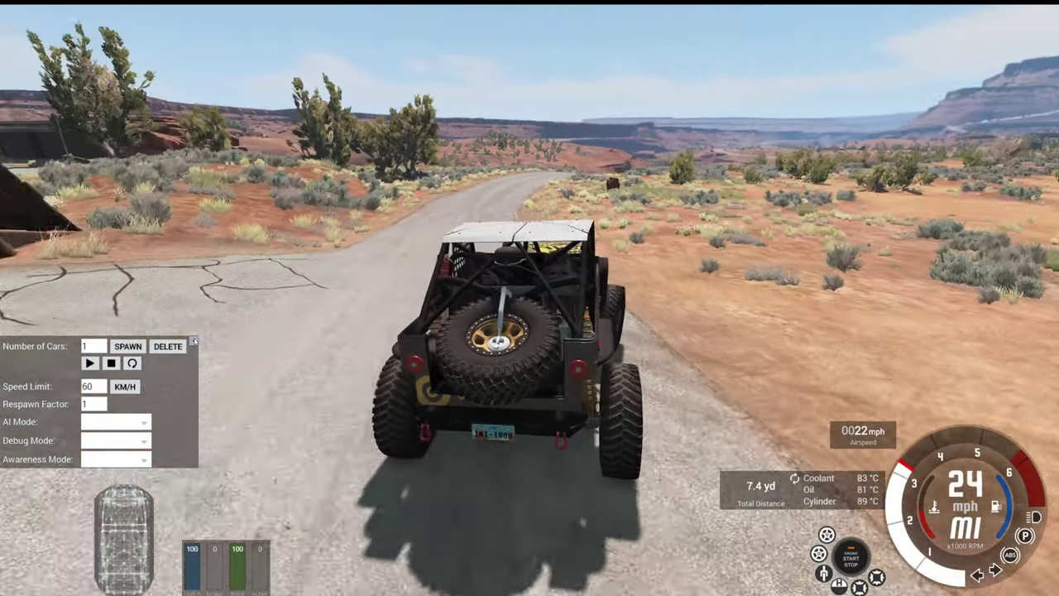
click(194, 341)
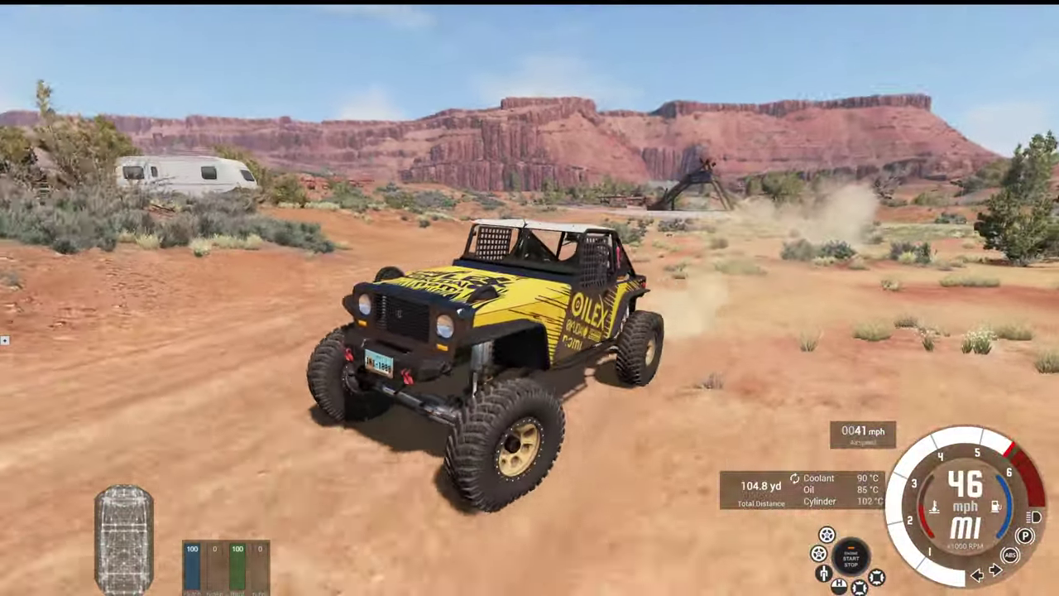
- Watch the replay of the desert and river drive from different camera angles around the vehicle
key(Down)
key(Down)
key(Up)
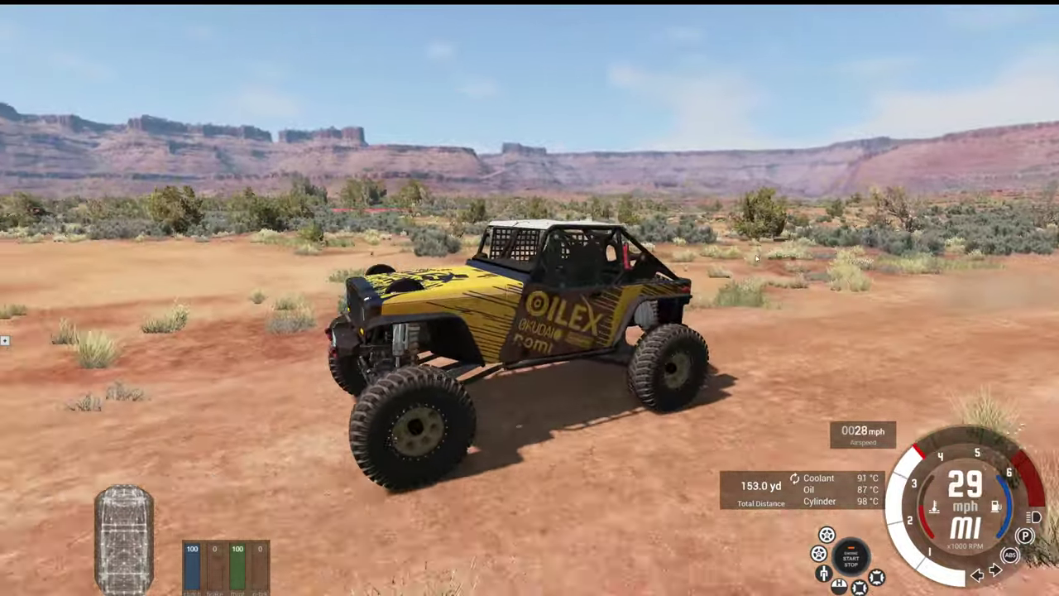
key(x)
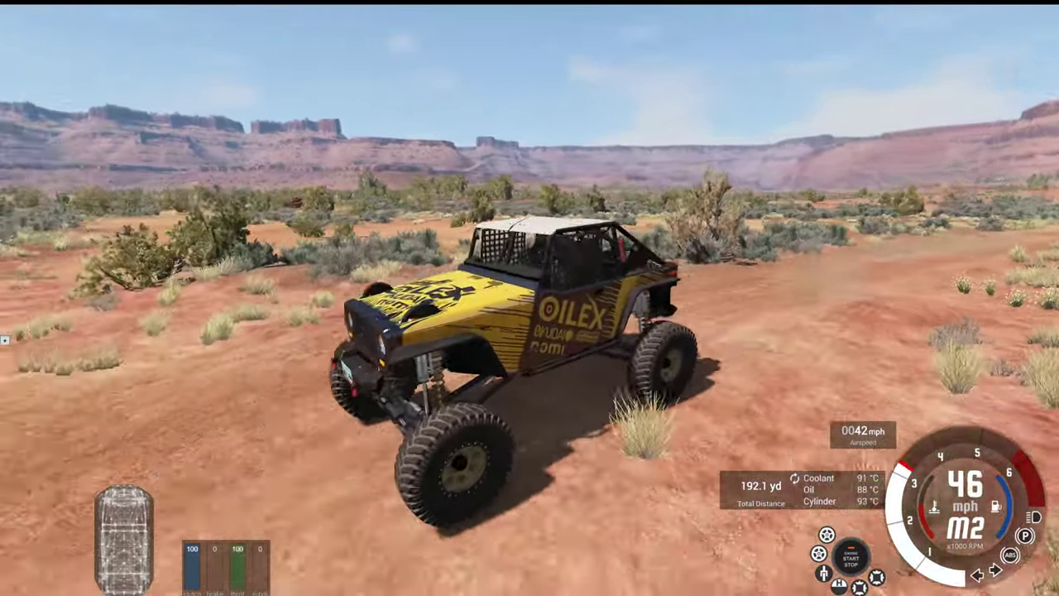
key(Up)
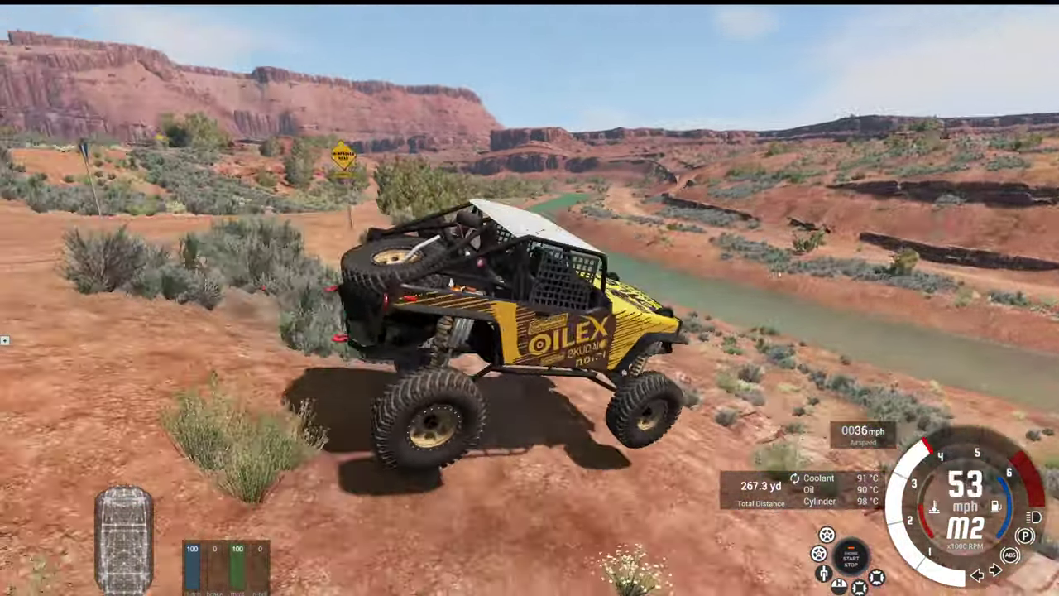
key(Down)
key(Up)
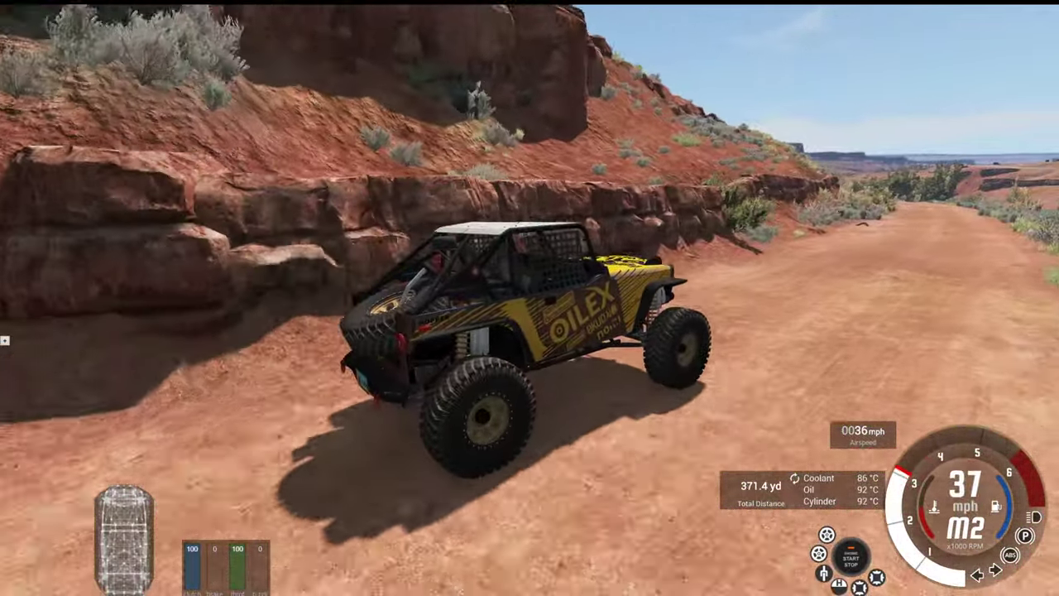
key(Down)
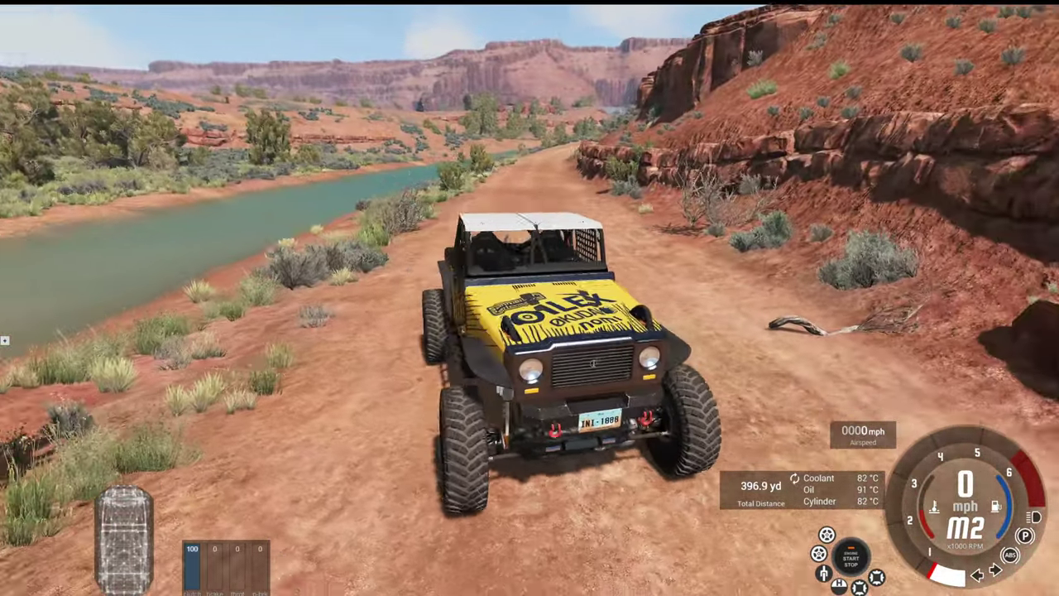
- Pause the replay, return it to its start and view the vehicle from behind
key(j)
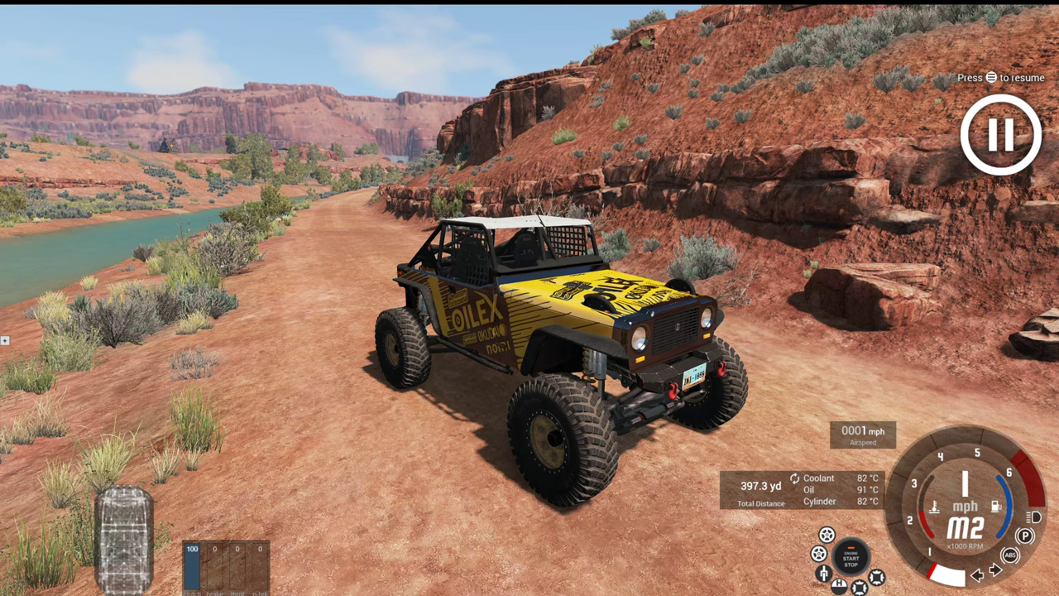
key(r)
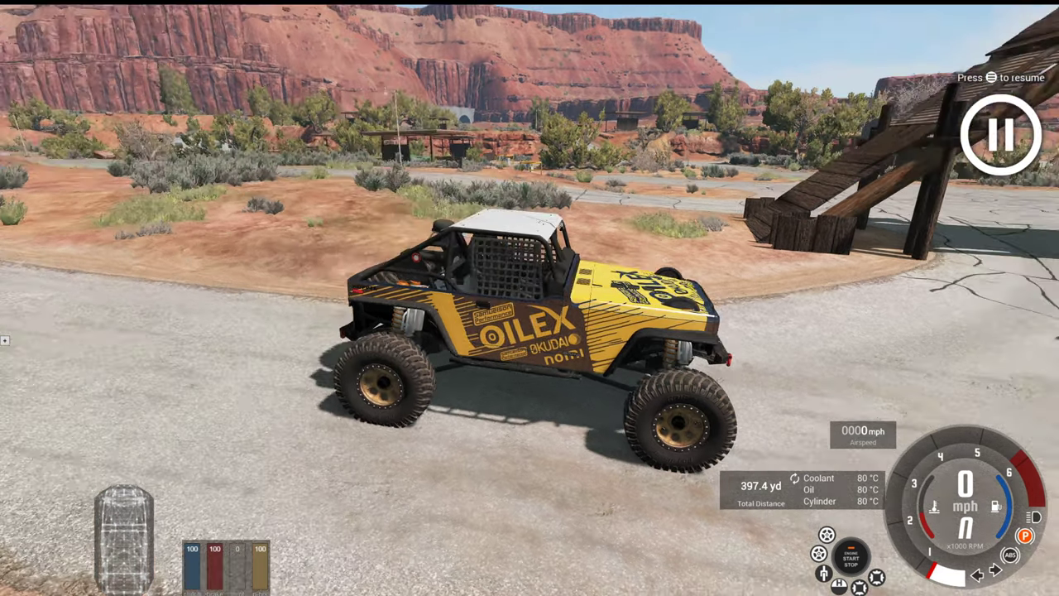
right_drag(596, 248, 785, 251)
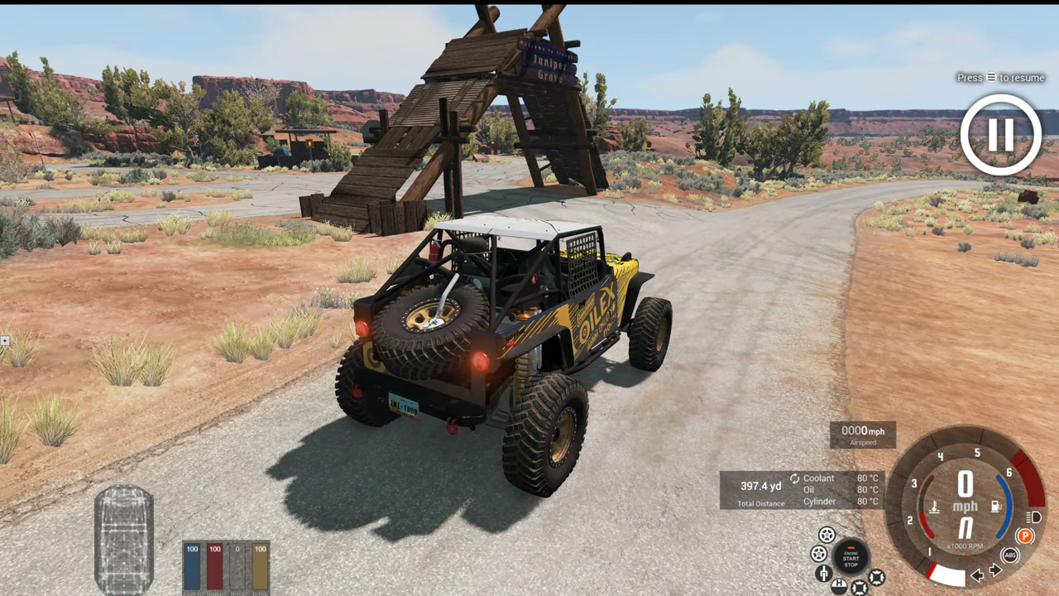
- Open the World Editor's Camera Path Editor, create a new camera path and link it to the current replay
key(F11)
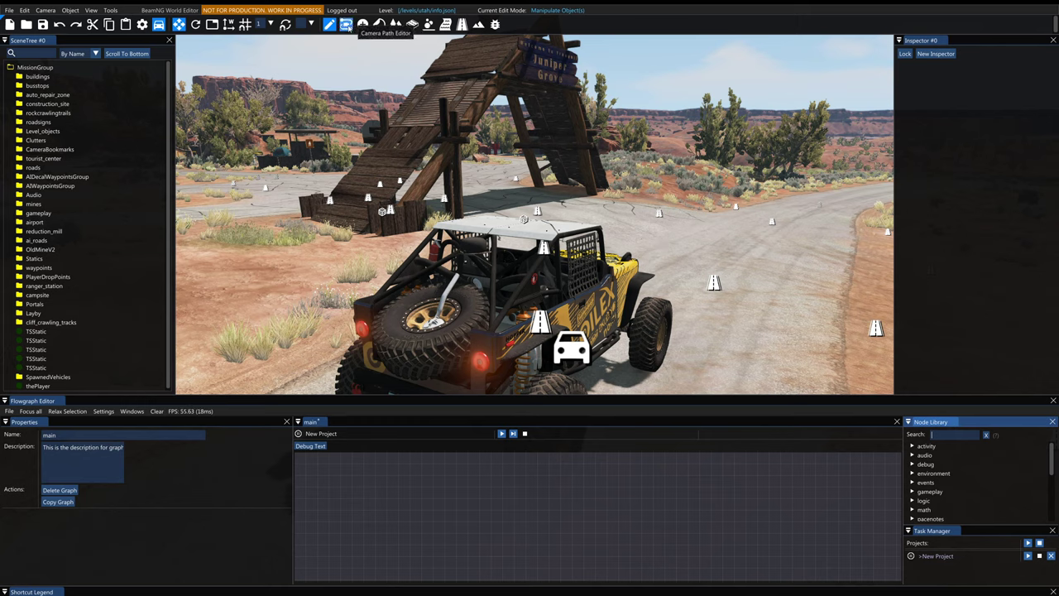
click(347, 25)
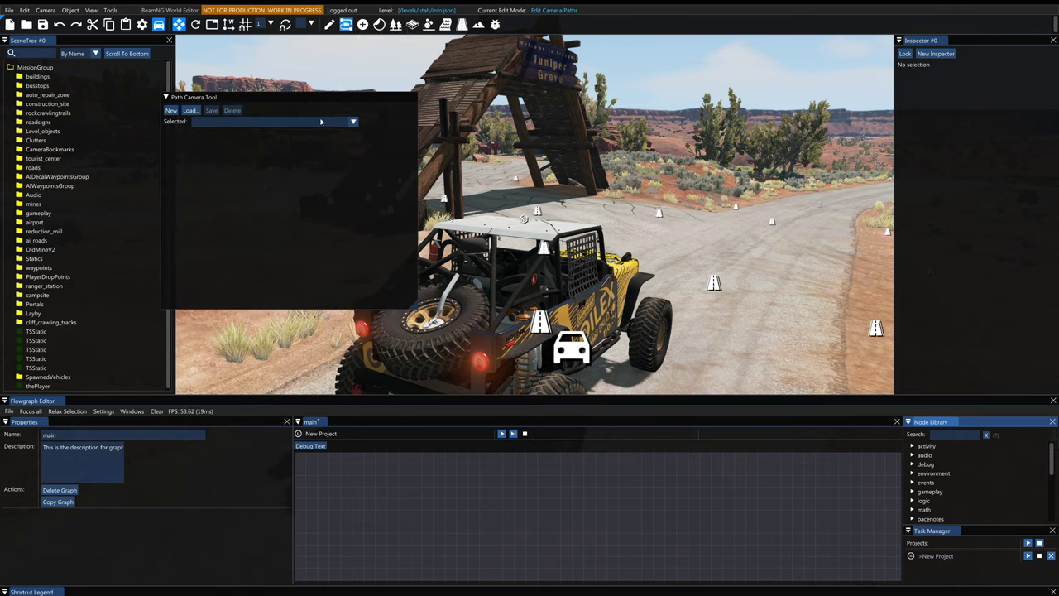
click(171, 111)
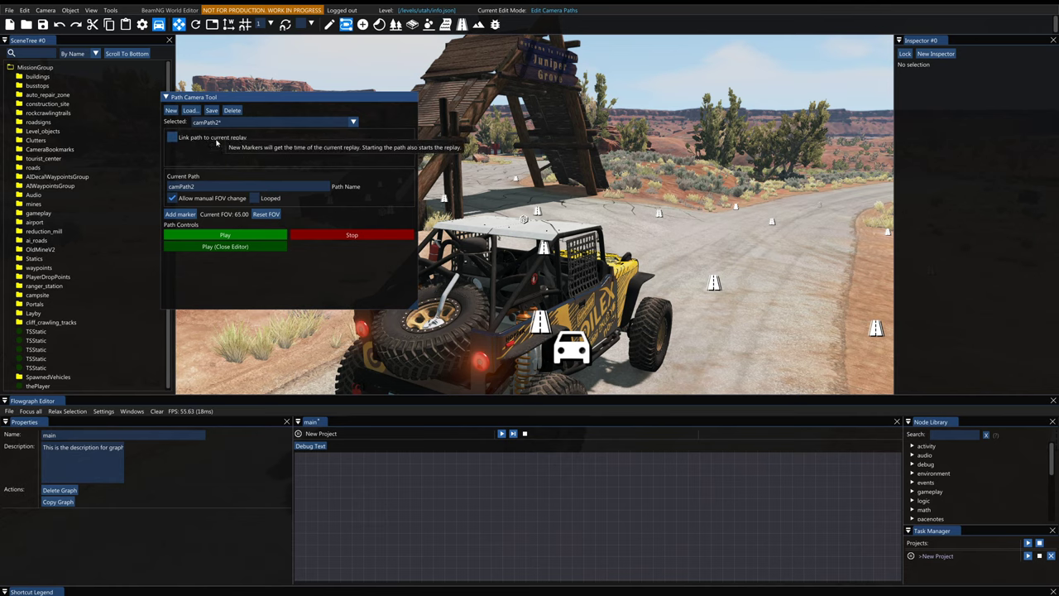
click(173, 138)
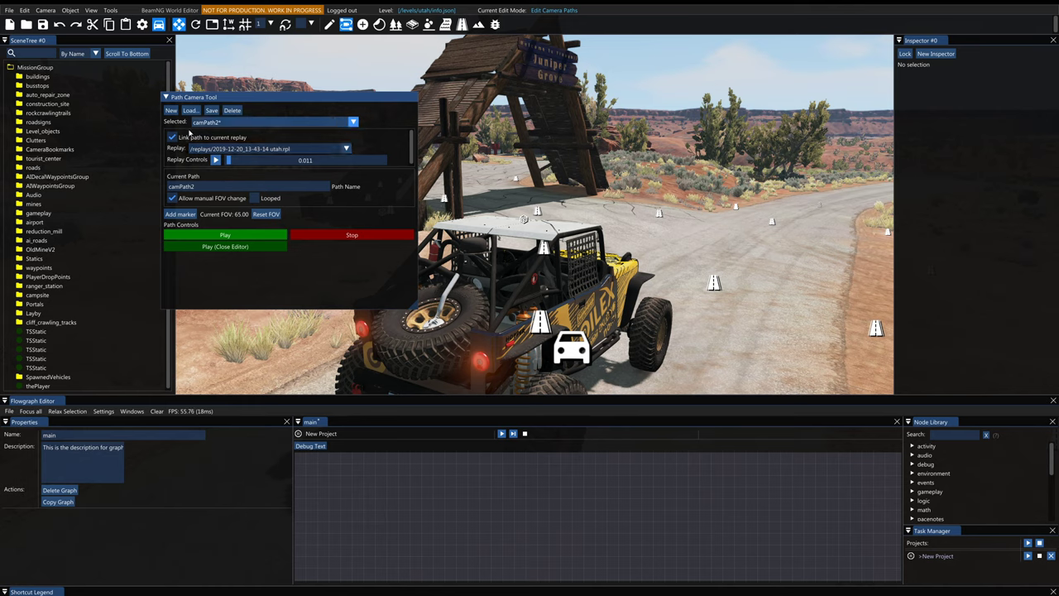
- With the replay set to 0.000, add the first camera marker facing the vehicle's front from the roadside and review the marker's settings
mouse_move(230, 161)
mouse_down()
mouse_move(289, 162)
mouse_move(225, 162)
mouse_up()
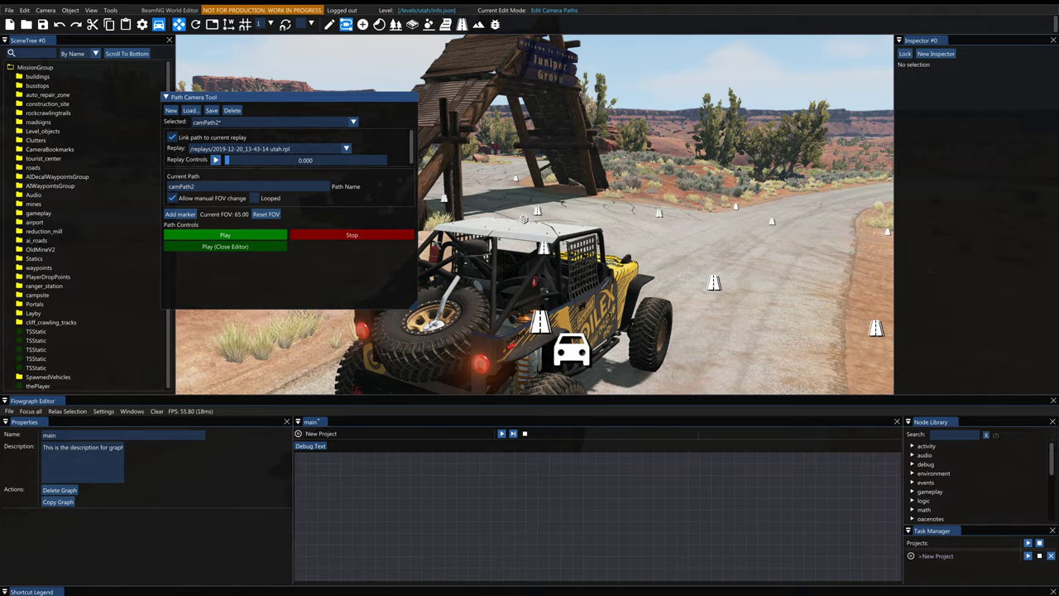
key(s)
right_drag(535, 217, 439, 216)
key(d)
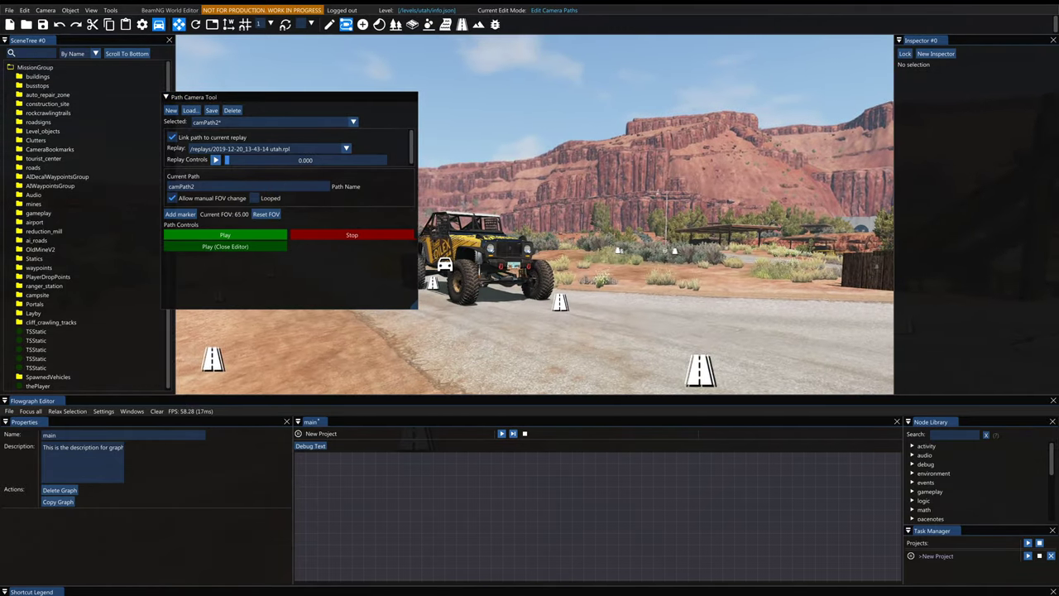
click(173, 215)
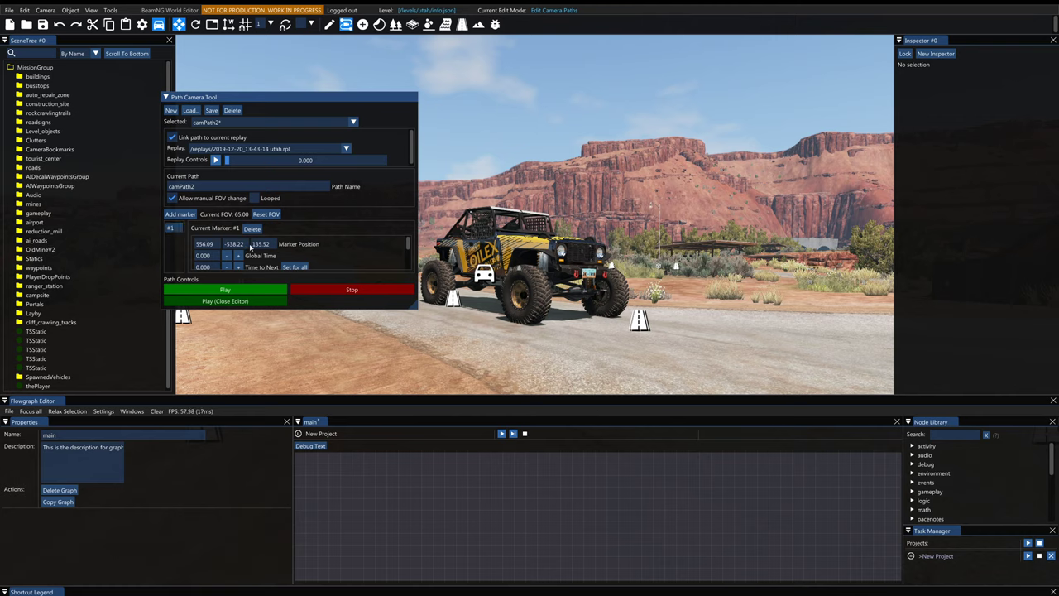
scroll(252, 261, down, 3)
scroll(282, 258, down, 3)
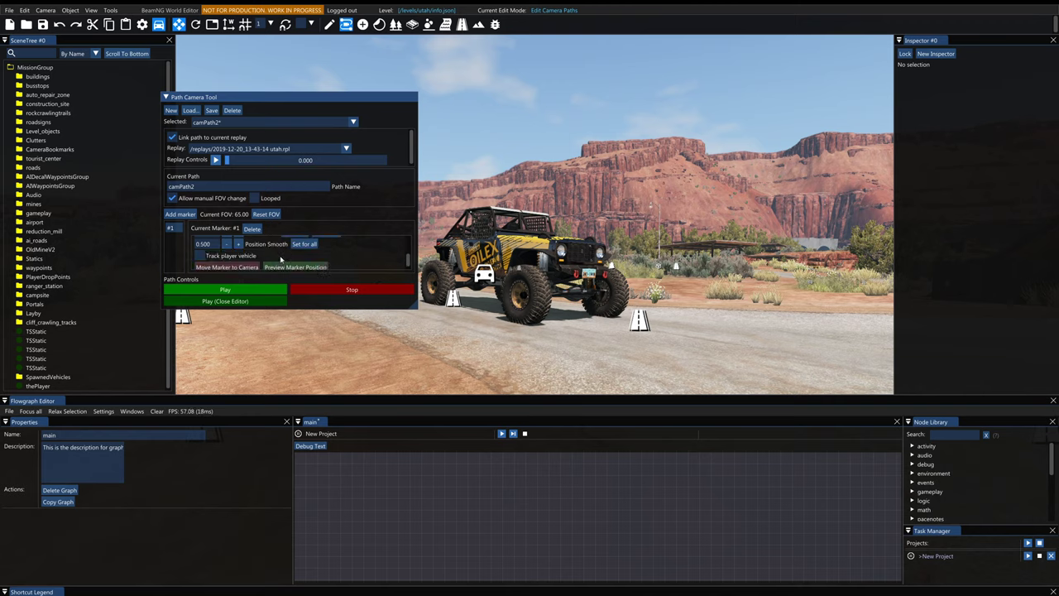
scroll(248, 263, up, 5)
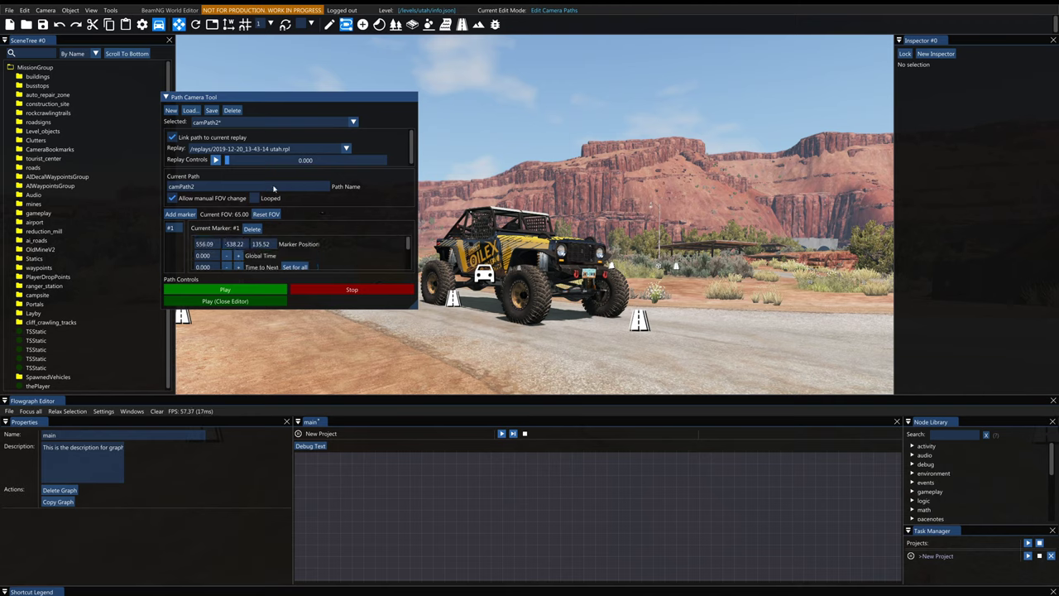
- Advance the replay to 0.098 and add a second camera marker showing the vehicle from the side beside the Juniper Grove arch
click(229, 160)
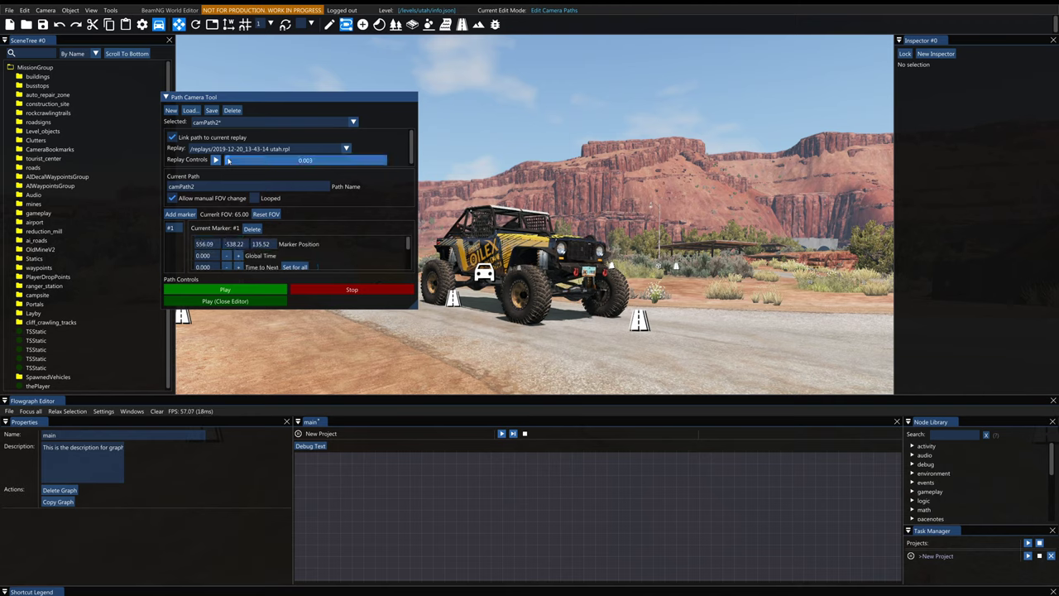
drag(230, 161, 242, 161)
right_drag(589, 252, 786, 256)
key(a)
key(w)
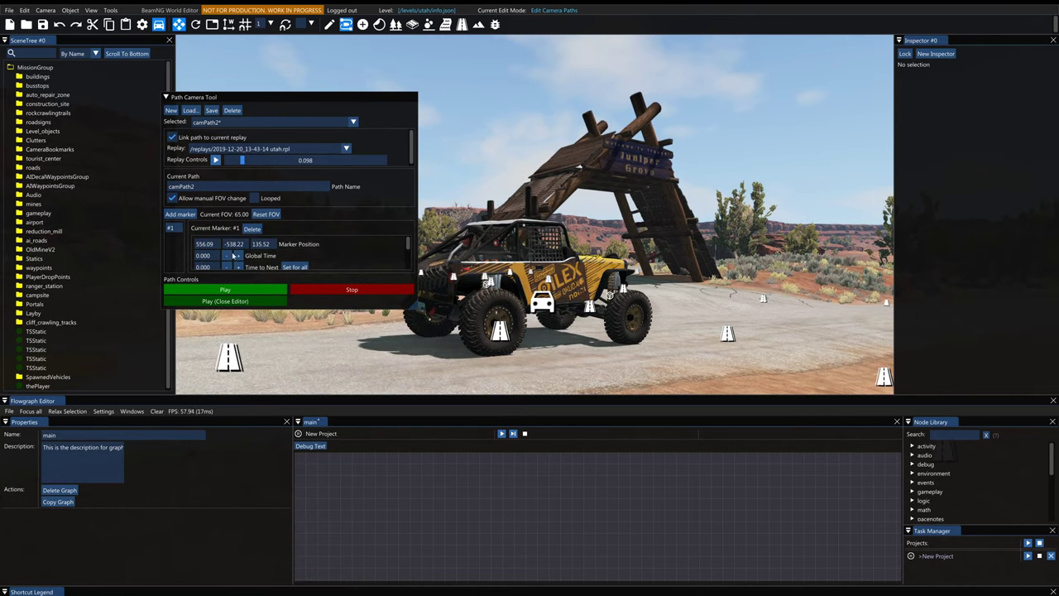
click(179, 217)
- Advance the replay to 0.130 and add a third camera marker framing the vehicle from behind
drag(245, 162, 249, 160)
key(w)
right_drag(538, 223, 687, 240)
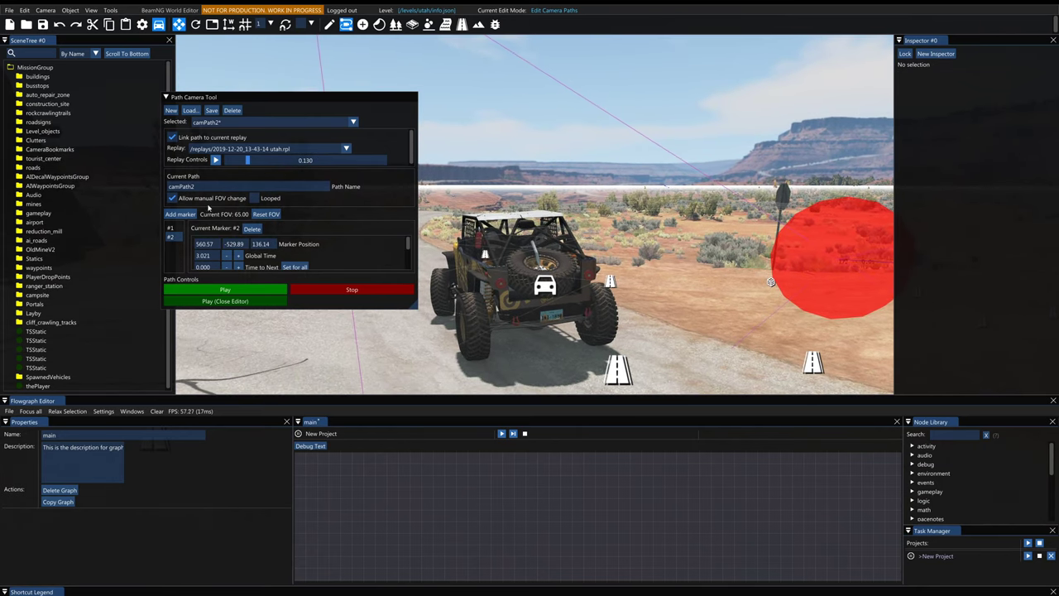
click(178, 215)
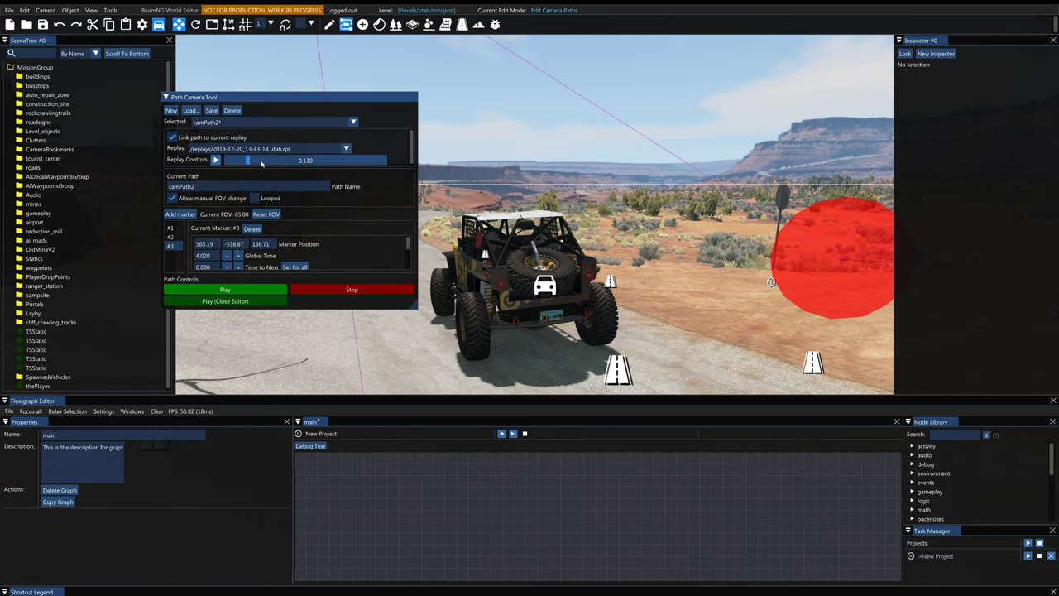
- Advance the replay to 0.163 and add a fourth camera marker behind the vehicle as it leaves the road
drag(248, 163, 252, 163)
right_drag(505, 198, 510, 157)
key(w)
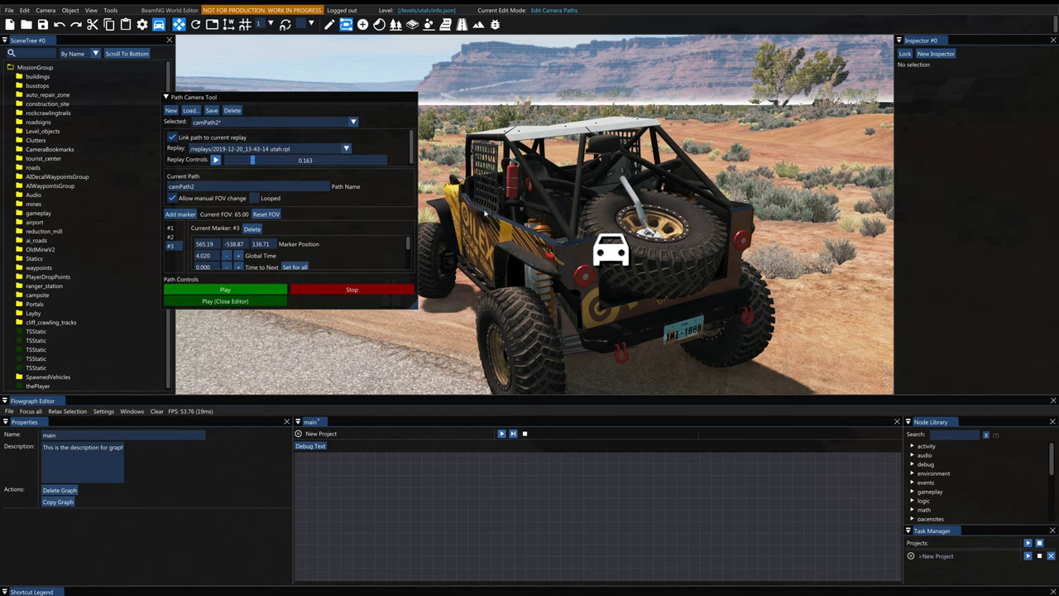
key(s)
right_drag(493, 211, 485, 218)
key(d)
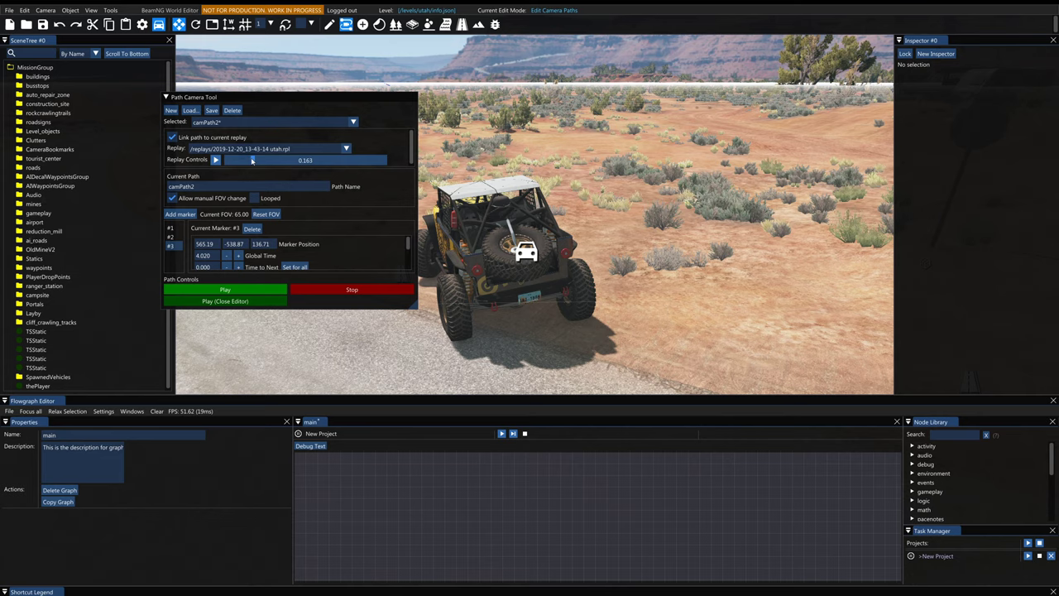
key(s)
right_drag(480, 274, 478, 303)
key(w)
click(180, 216)
- View the whole camera path from above, select marker #3 and lower it slightly along its vertical axis
key(s)
right_drag(476, 249, 538, 254)
key(s)
key(a)
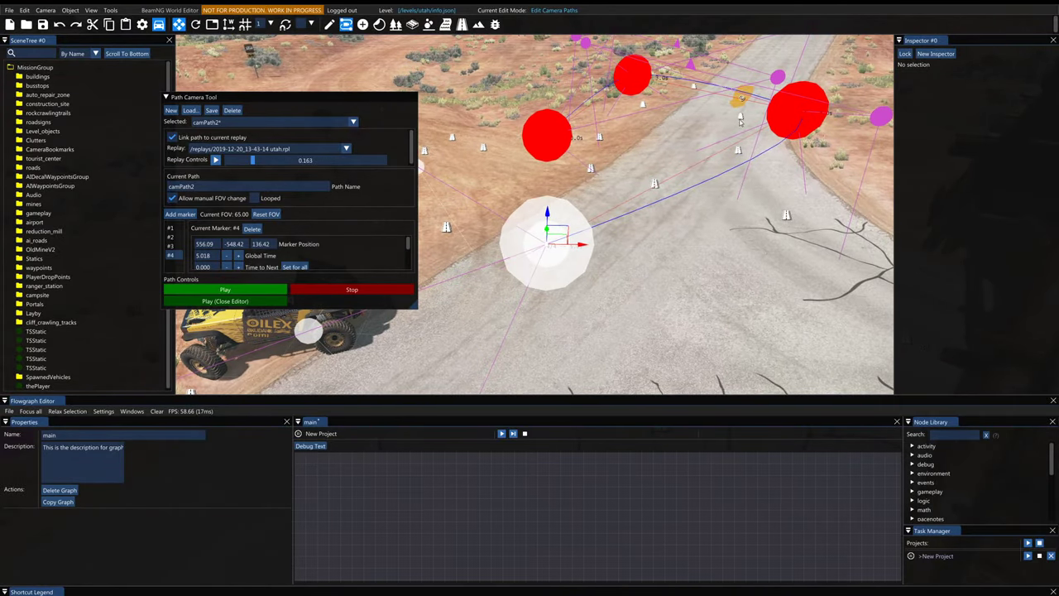
key(s)
mouse_move(673, 197)
right_down()
mouse_move(679, 177)
mouse_move(672, 201)
right_up()
click(685, 217)
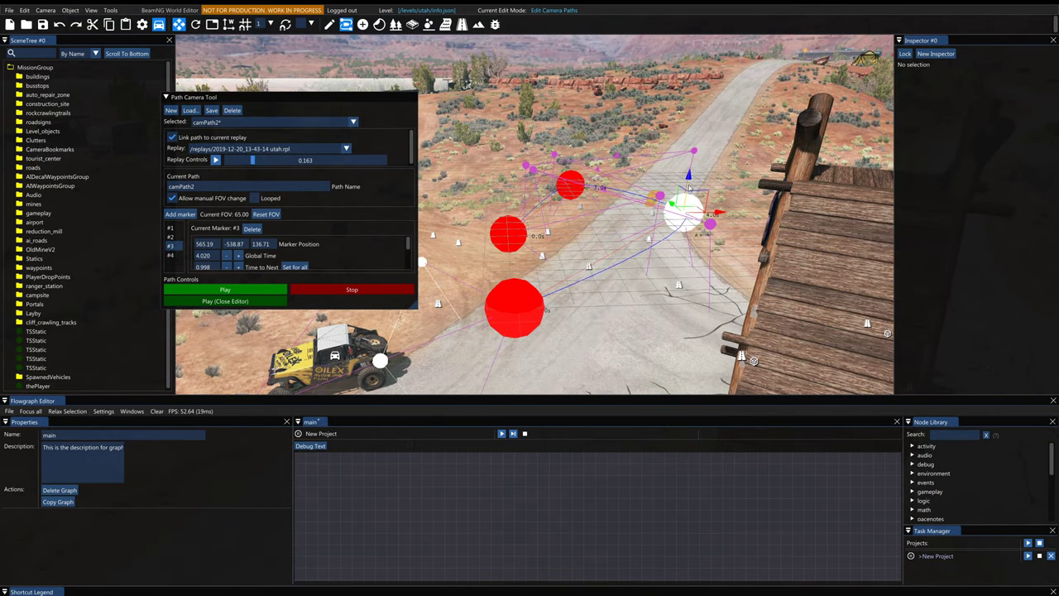
drag(681, 174, 681, 192)
- Advance the replay to 0.195 and add a fifth camera marker viewing the vehicle from behind on the desert ground
key(w)
mouse_move(681, 192)
right_down()
mouse_move(679, 170)
mouse_move(588, 178)
right_up()
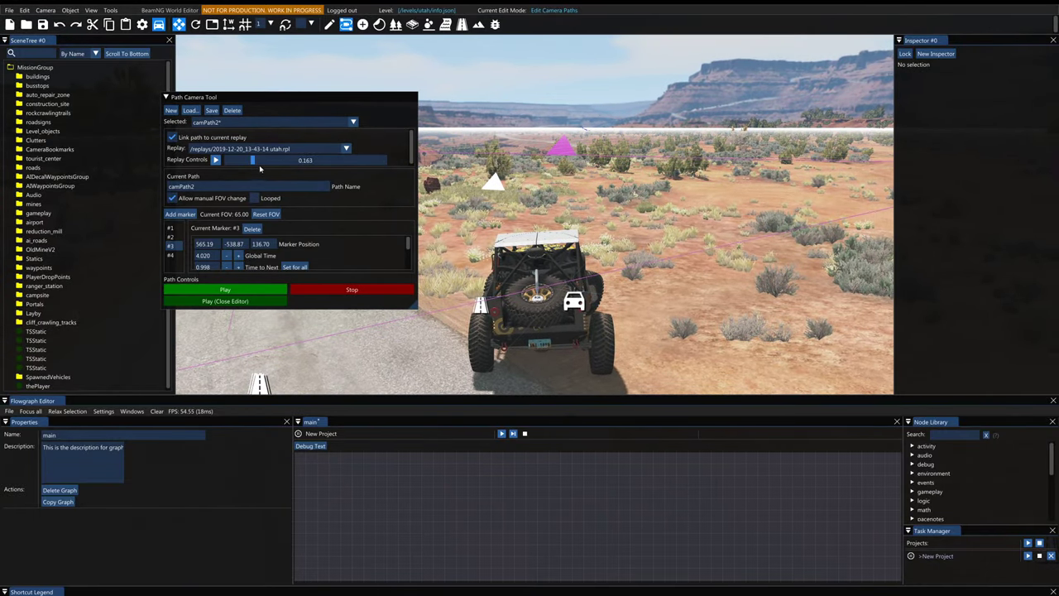
click(254, 163)
drag(255, 164, 258, 164)
key(w)
right_drag(530, 215, 521, 170)
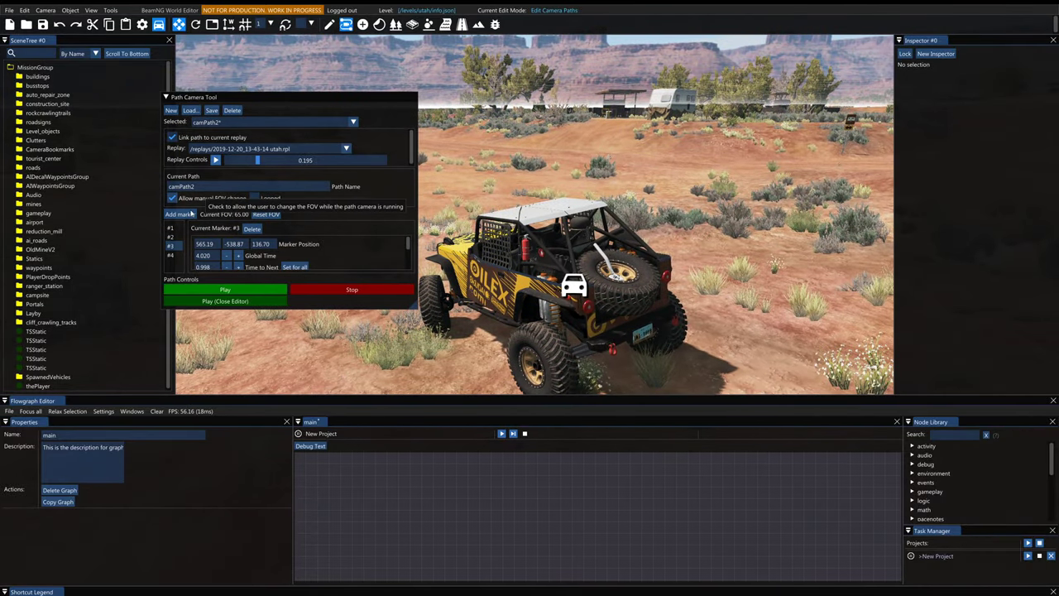
click(179, 214)
- With the replay at 0.585, add camera marker #14 close to the vehicle's front as it crosses the road
drag(258, 160, 319, 160)
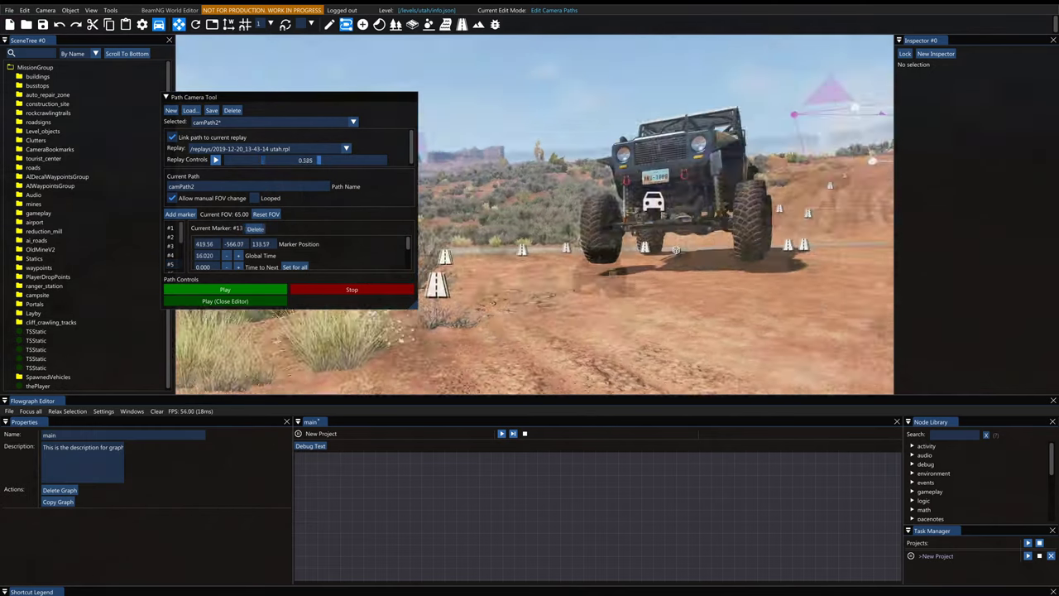
mouse_move(494, 303)
right_down()
mouse_move(545, 246)
mouse_move(549, 258)
right_up()
key(w)
key(s)
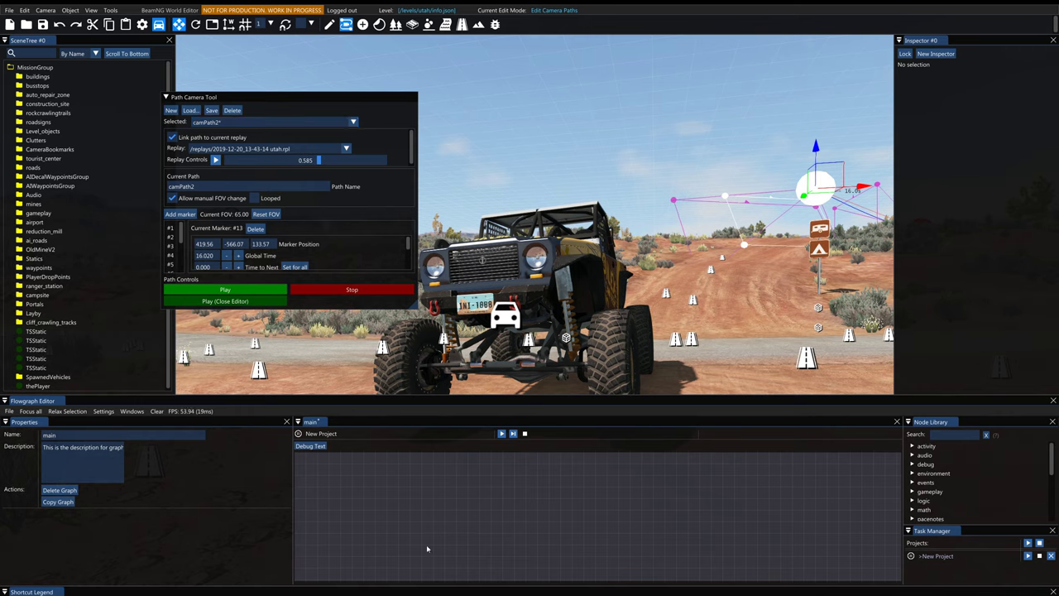
click(187, 216)
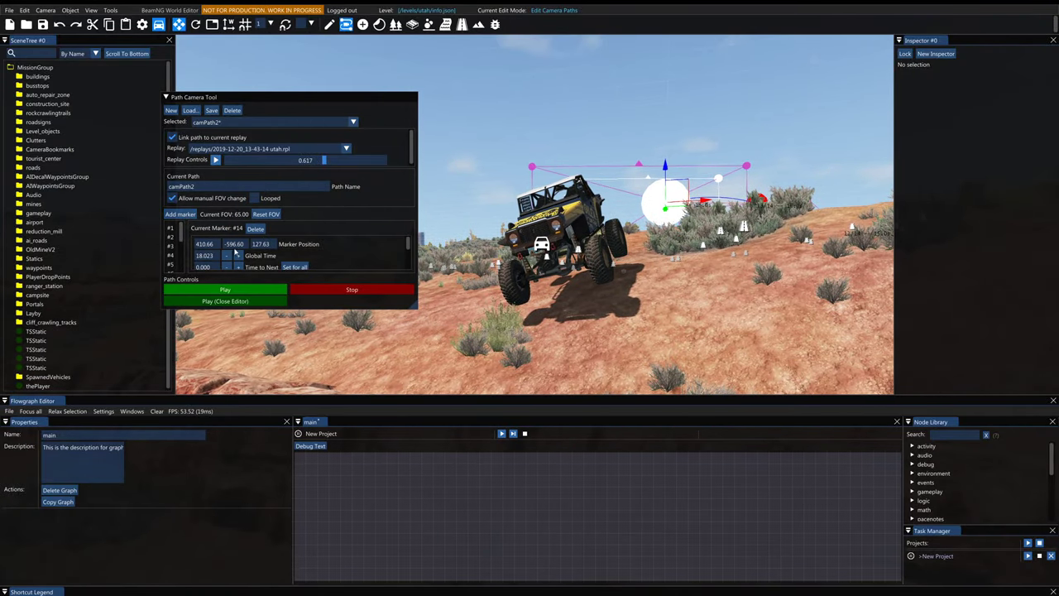
- Add camera markers that follow the vehicle over the jump and past the water at replay positions 0.617, 0.682 and 0.747
click(187, 215)
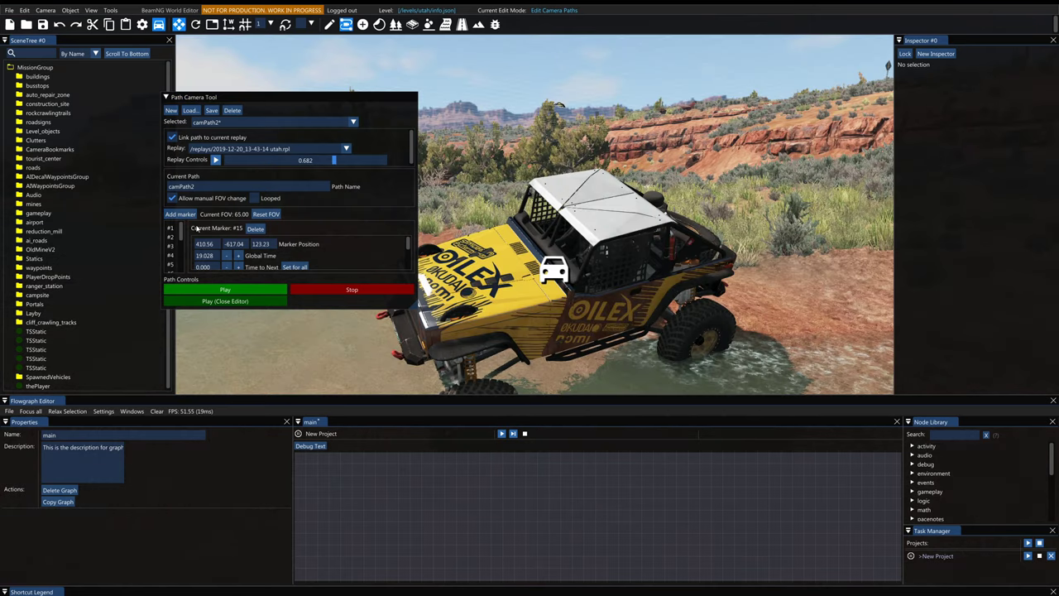
click(189, 216)
mouse_move(532, 203)
right_down()
mouse_move(509, 188)
mouse_move(512, 224)
mouse_move(563, 265)
mouse_move(629, 240)
mouse_move(687, 192)
mouse_move(708, 211)
mouse_move(736, 199)
right_up()
click(343, 162)
right_drag(730, 363, 352, 326)
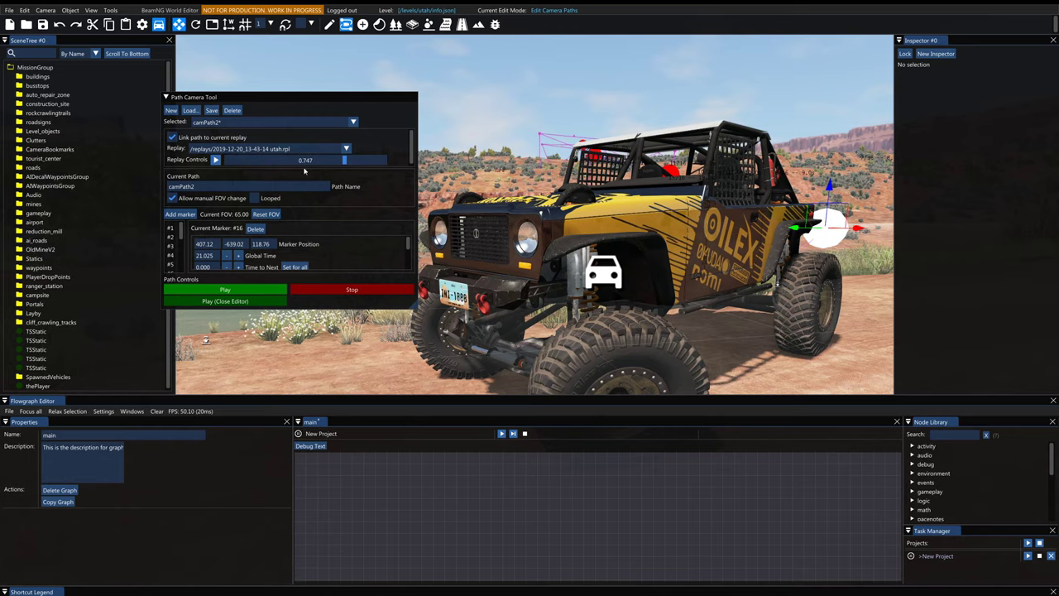
click(174, 217)
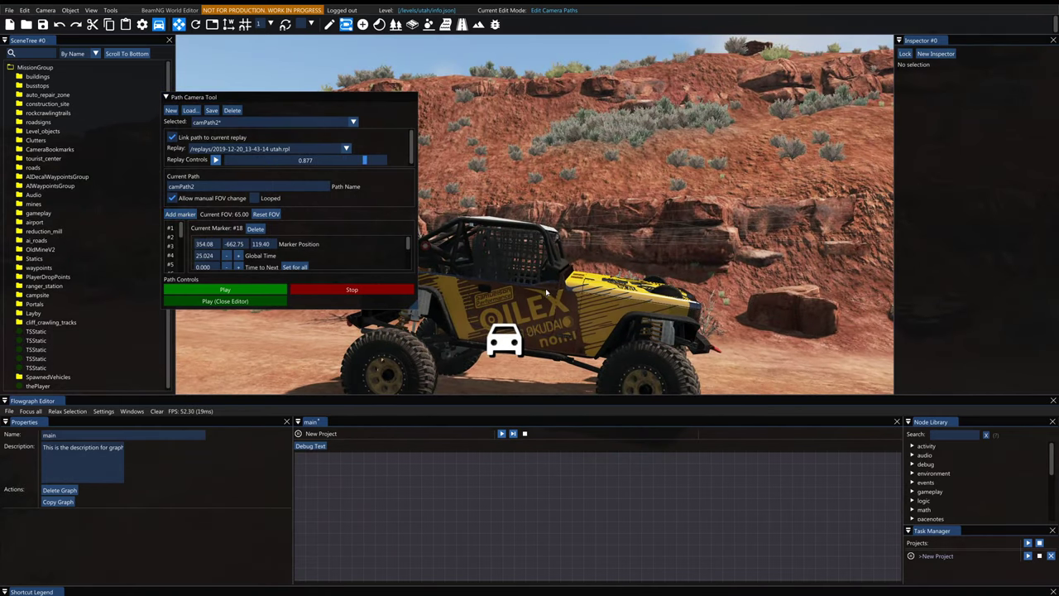
- Add the last camera markers along the red cliffs at replay positions 0.877, 0.942 and 1.000
key(s)
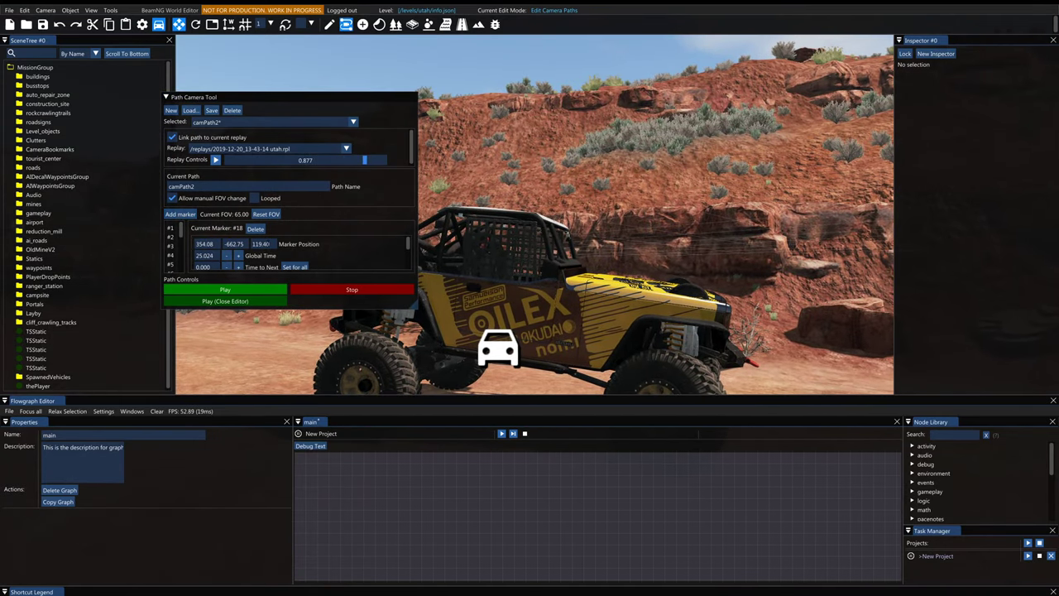
click(181, 214)
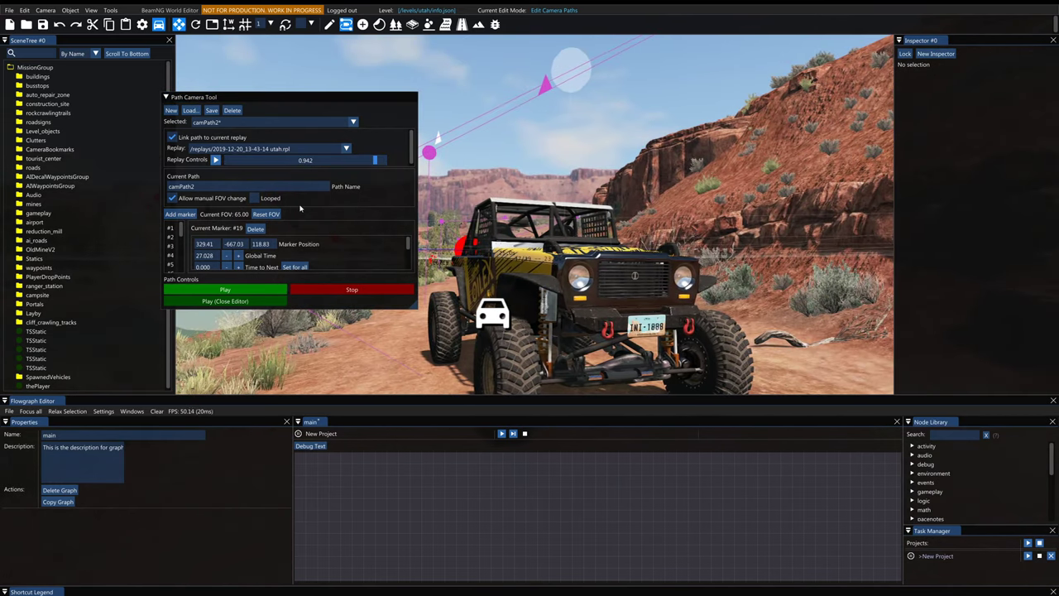
click(192, 214)
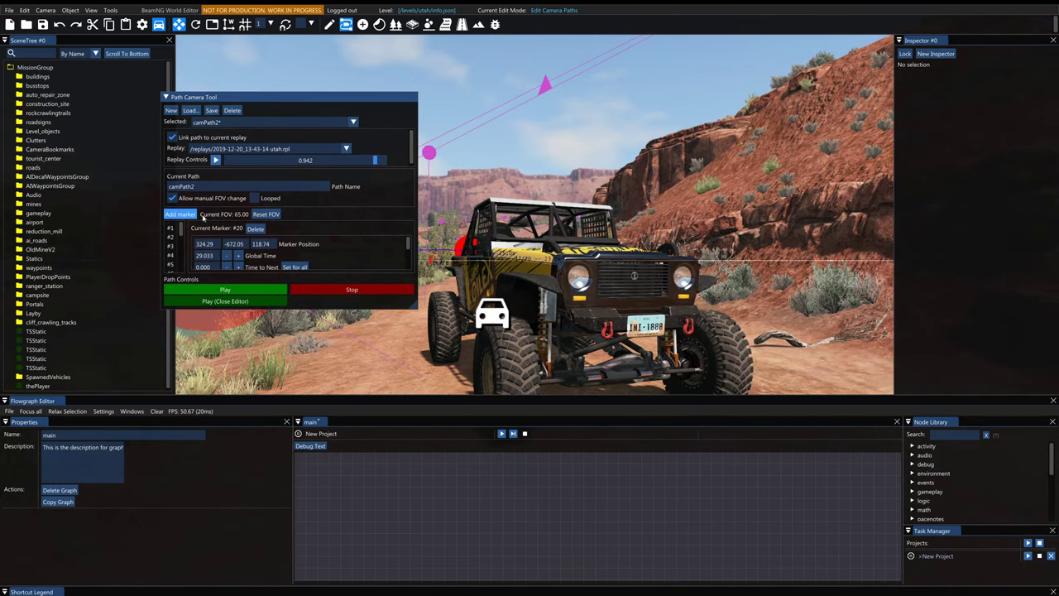
click(384, 163)
drag(383, 163, 392, 164)
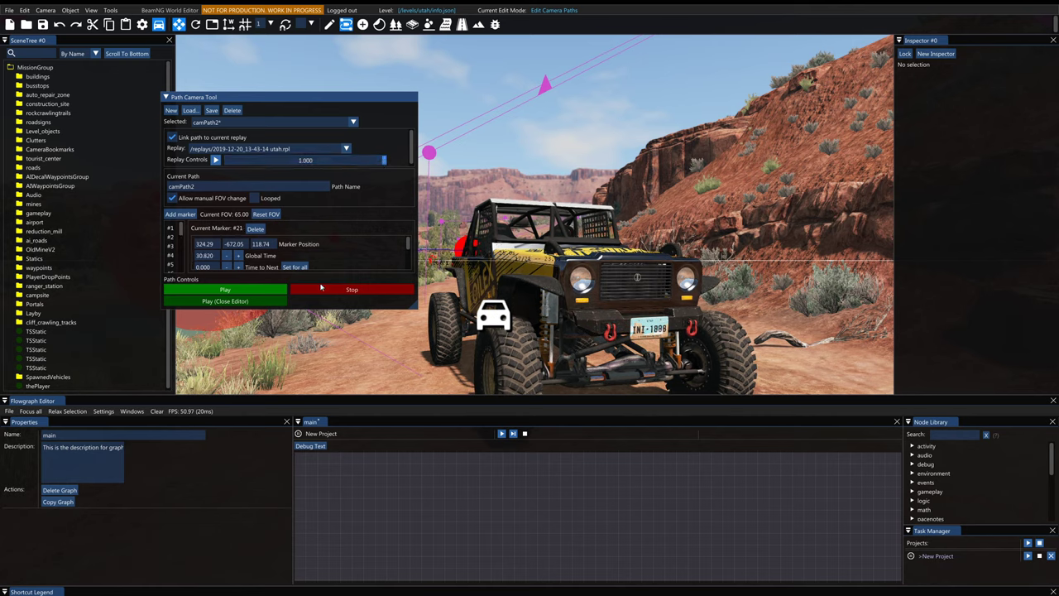
- Save the camera path by overwriting the file utah2.camPath.json
click(212, 113)
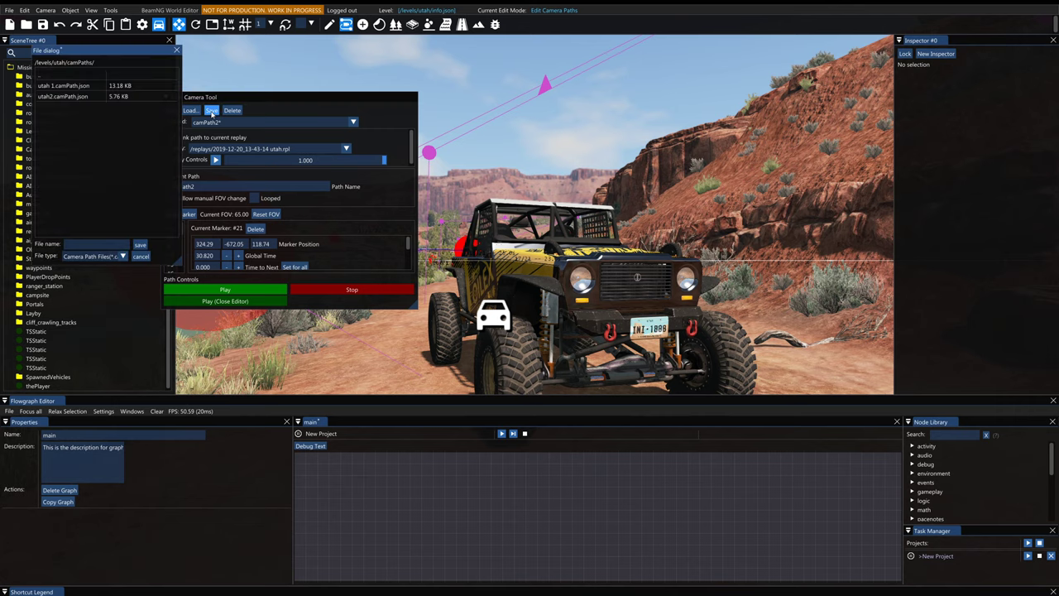
double_click(71, 98)
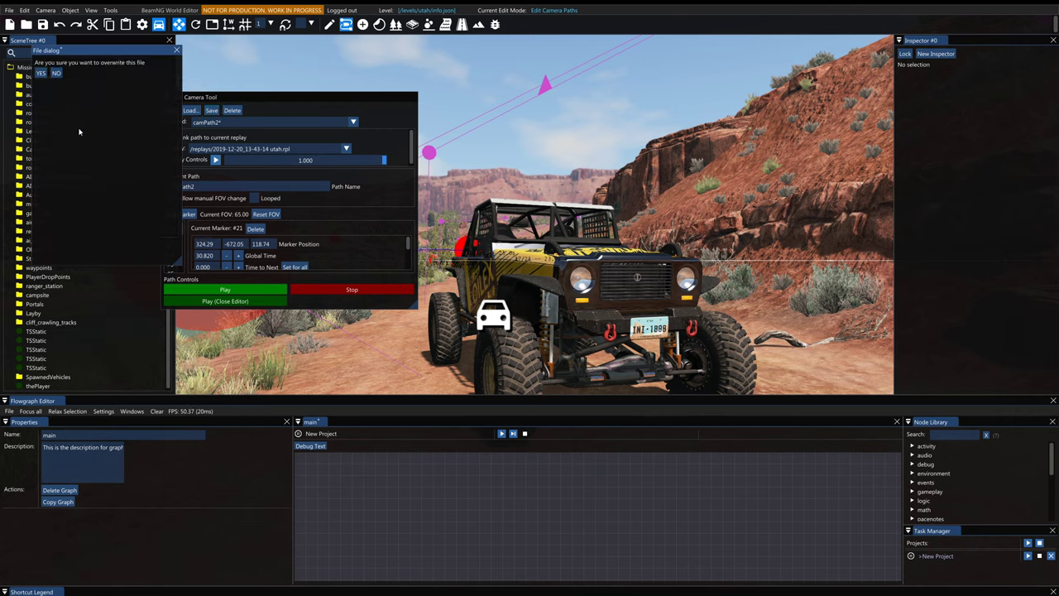
click(40, 74)
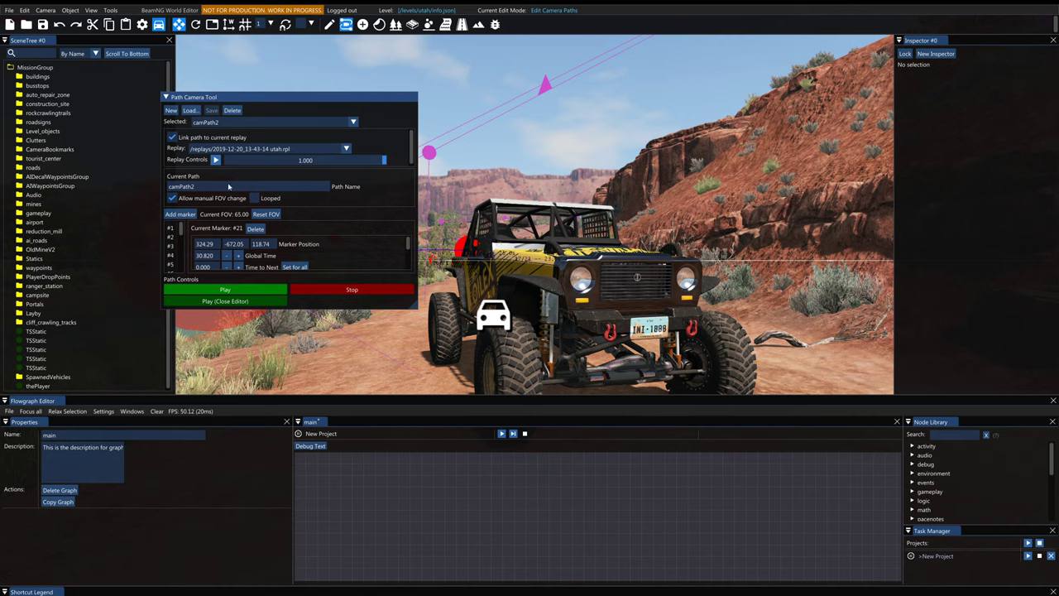
- Play the camera path with the editor closed and hide the game interface
click(275, 303)
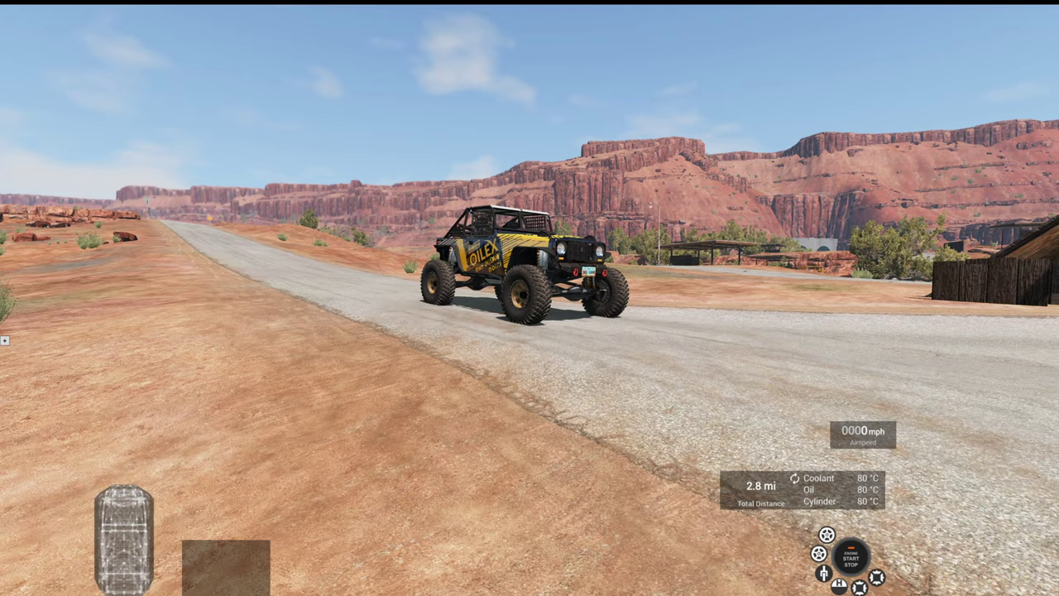
key(alt+u)
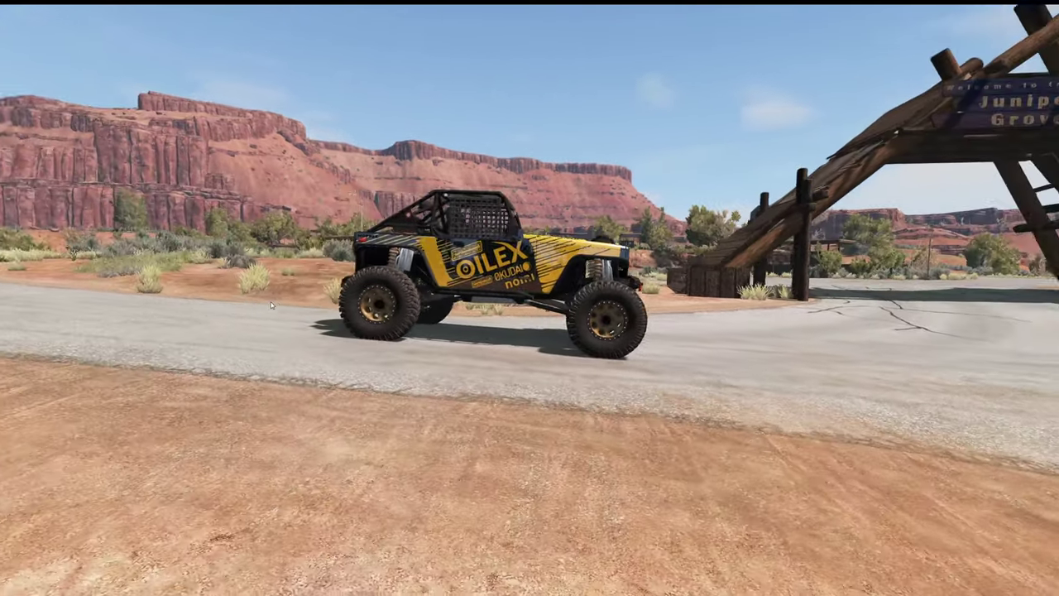